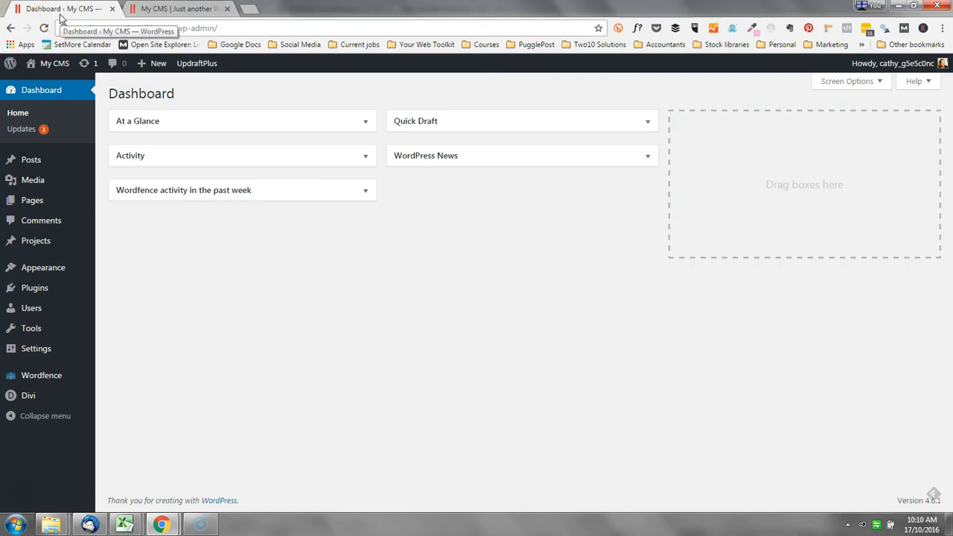
- Look over the live site's front page and open the Divi Theme Options from the dashboard
click(197, 9)
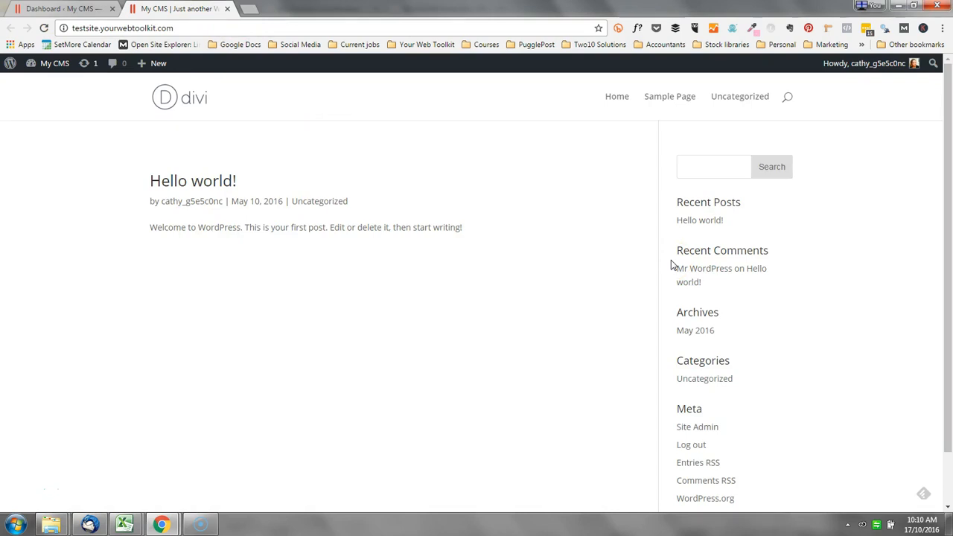
click(71, 9)
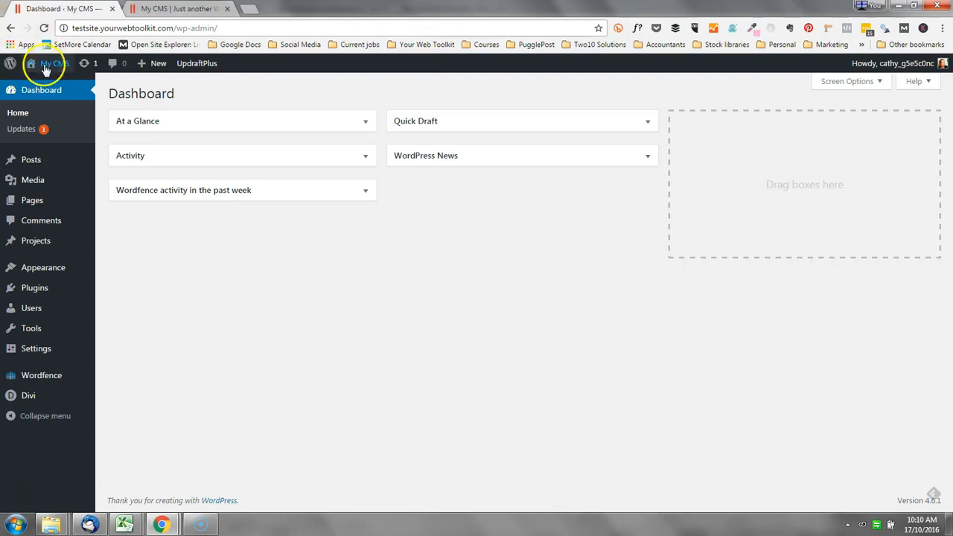
mouse_move(13, 399)
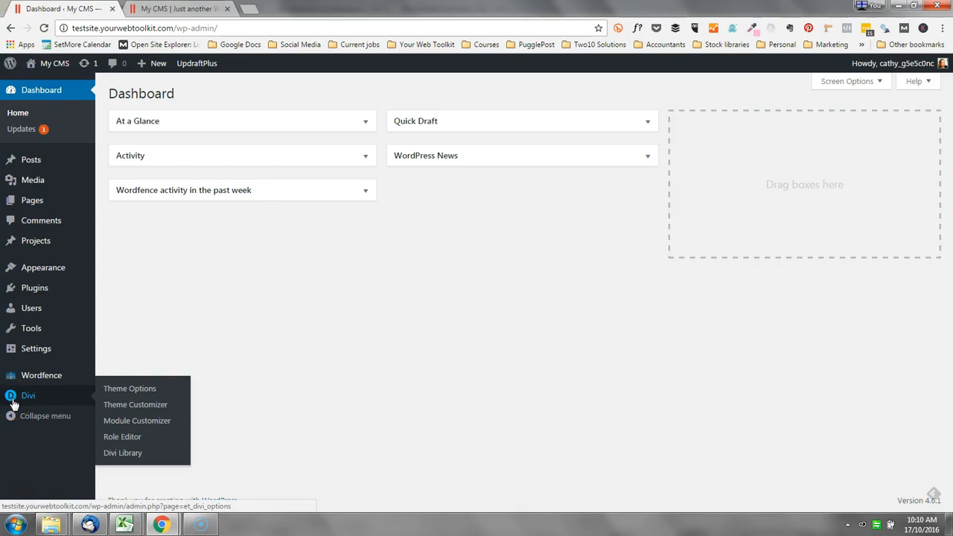
click(137, 390)
click(134, 408)
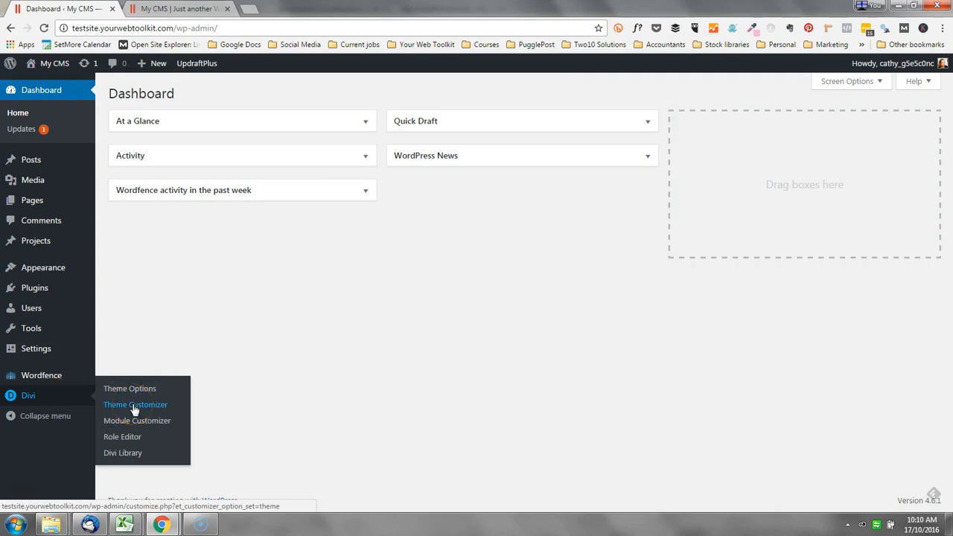
mouse_move(46, 278)
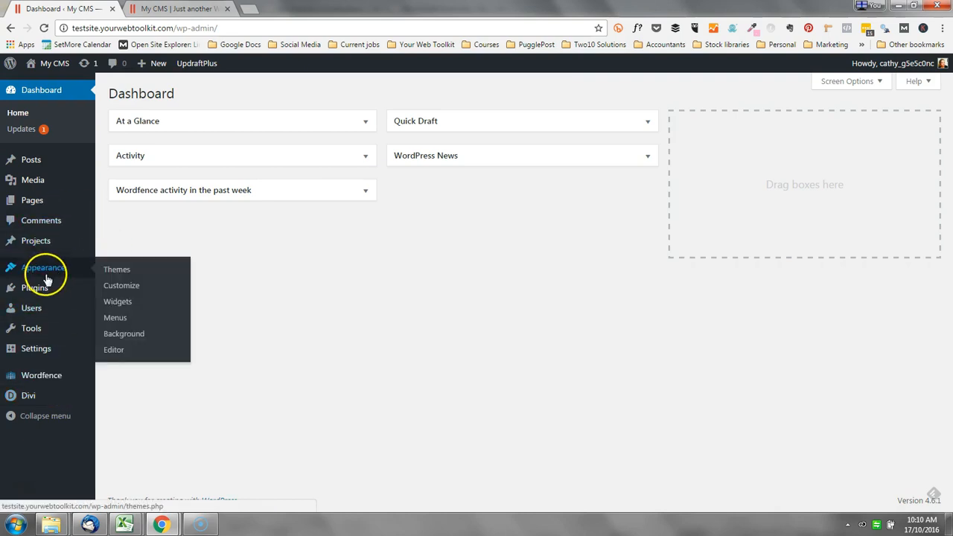
click(119, 289)
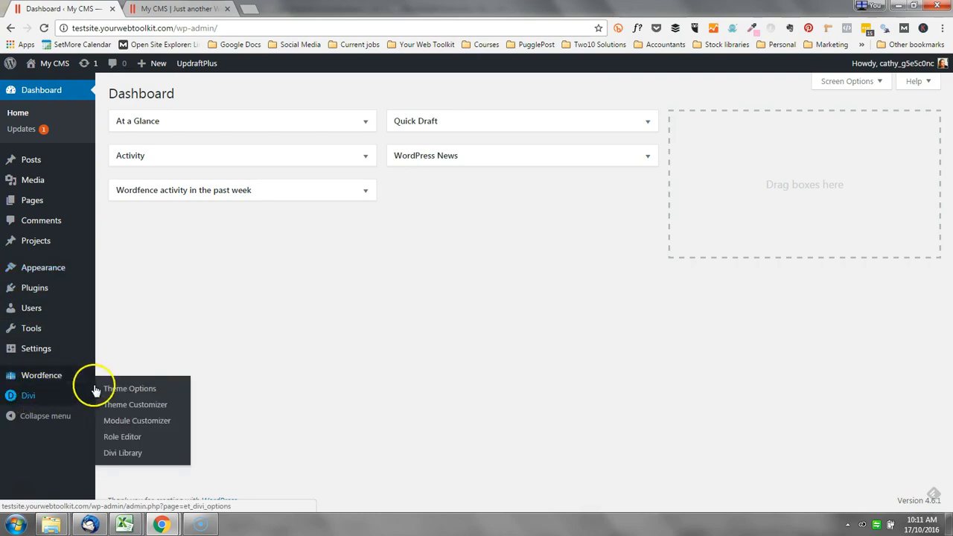
click(141, 390)
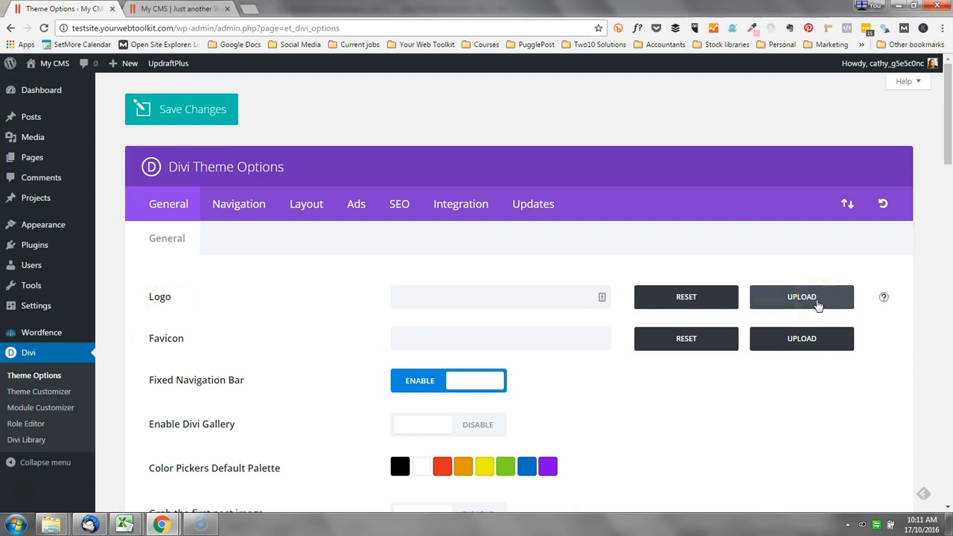
- Examine the live site's logo, browser tab icon and header behaviour while the page moves, alongside the matching Divi general options
click(185, 8)
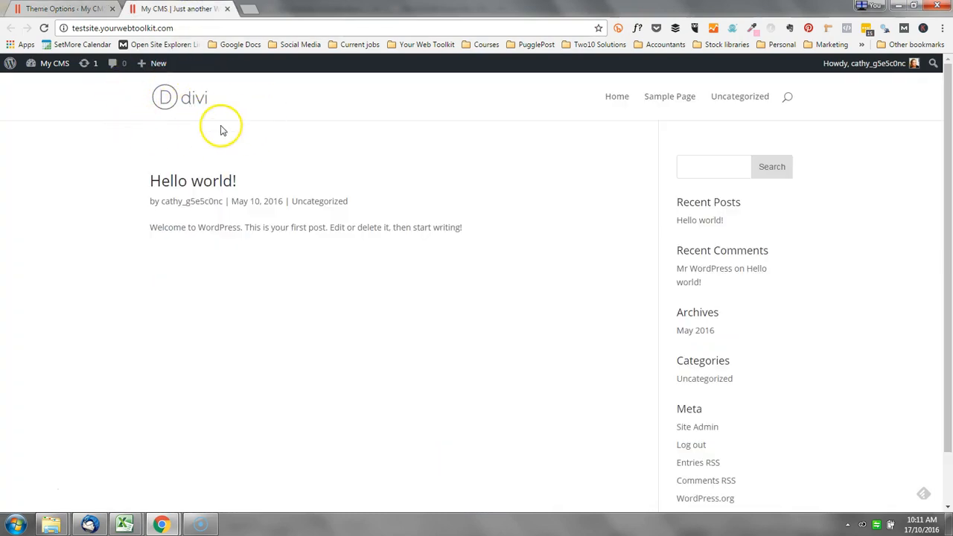
click(68, 9)
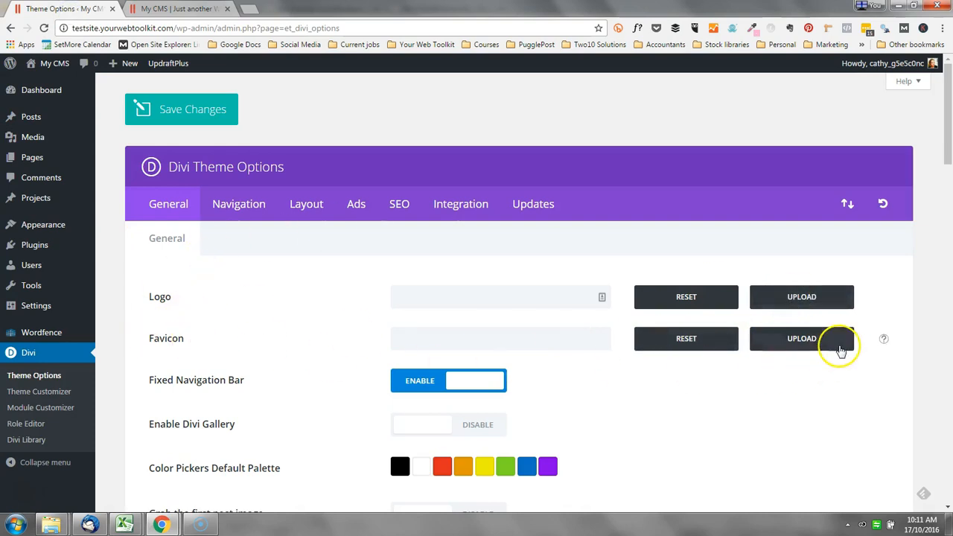
click(188, 9)
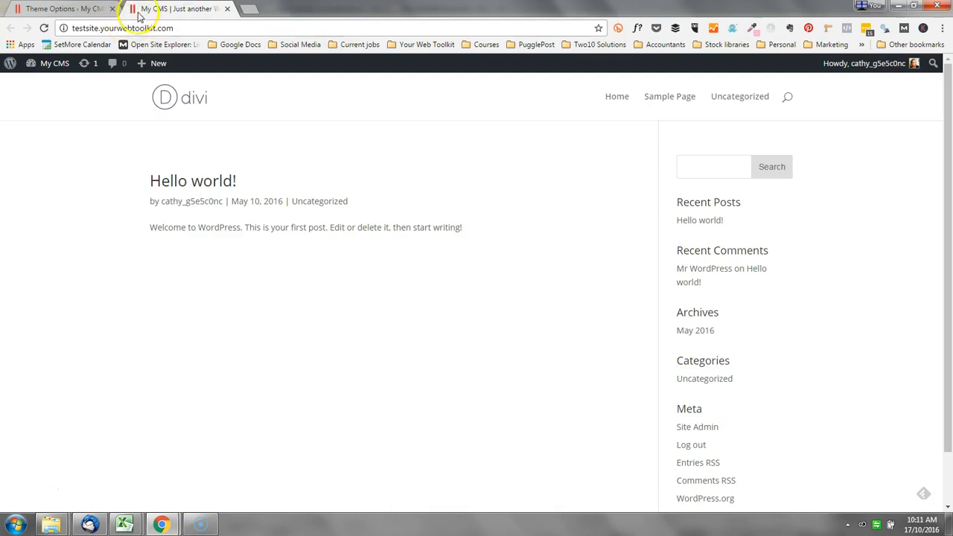
click(65, 12)
scroll(506, 191, down, 2)
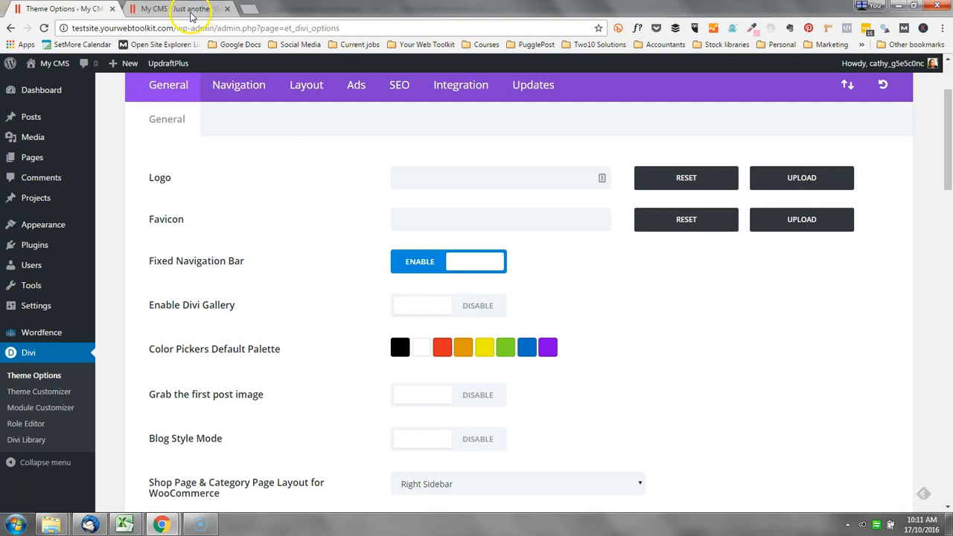
click(185, 9)
scroll(855, 192, down, 2)
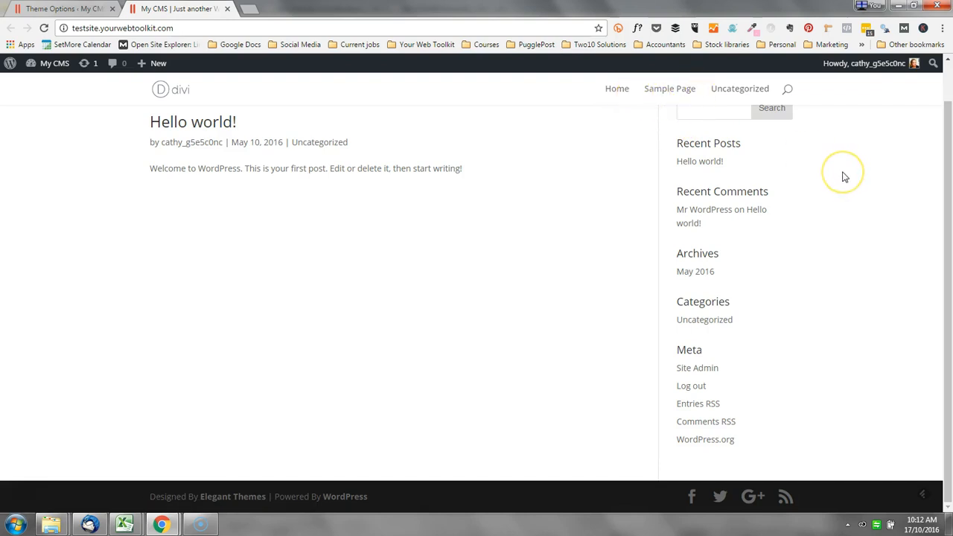
scroll(845, 177, up, 2)
scroll(845, 177, down, 2)
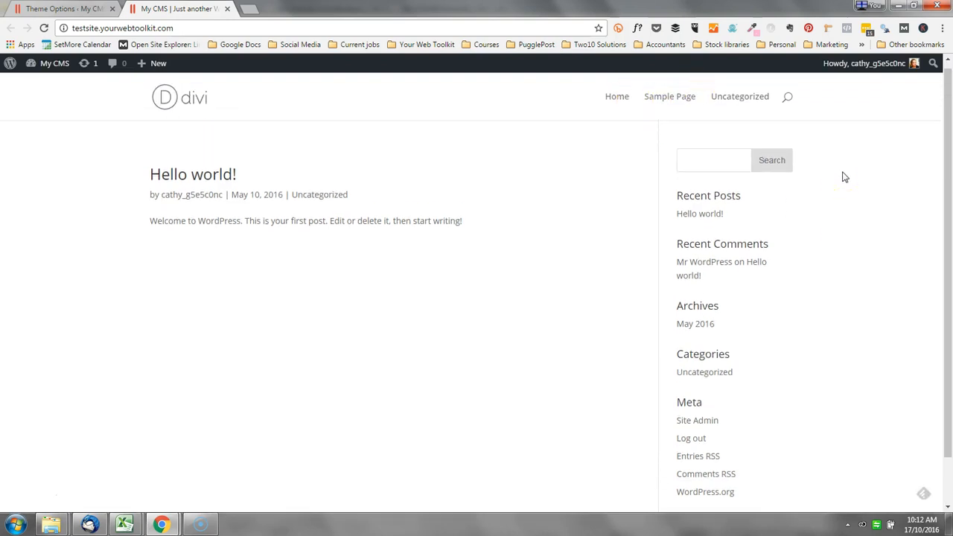
scroll(845, 177, up, 2)
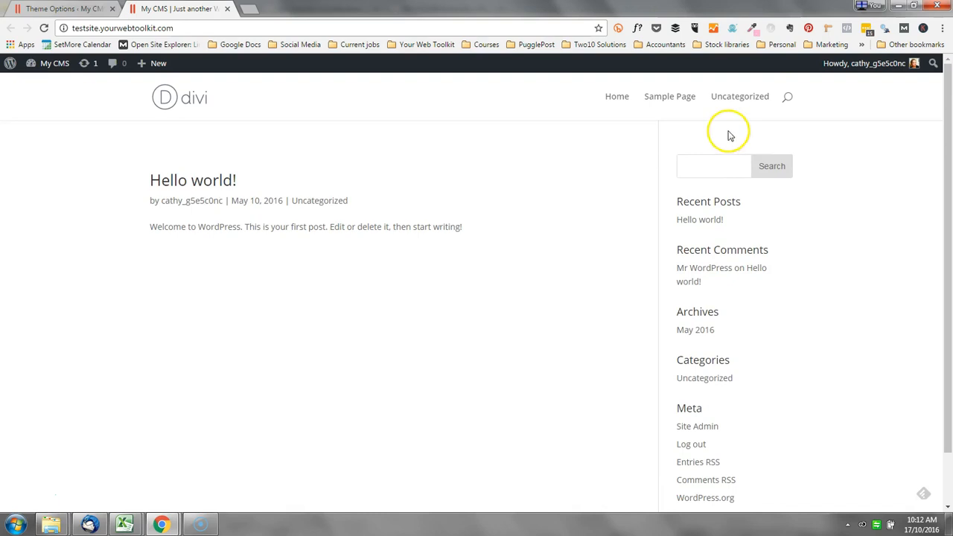
- Disable the Fixed Navigation Bar in the Divi general options and save the changes
click(74, 10)
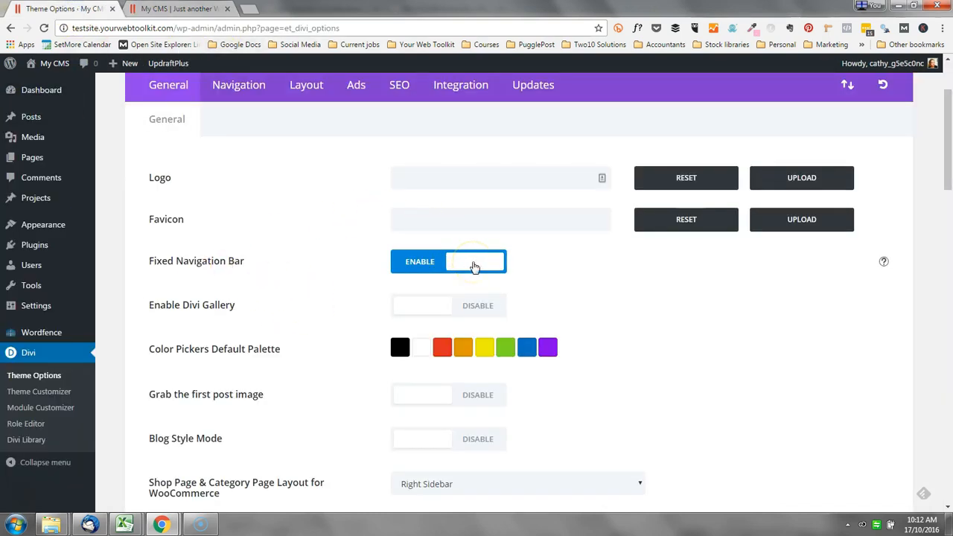
click(473, 263)
scroll(198, 247, up, 3)
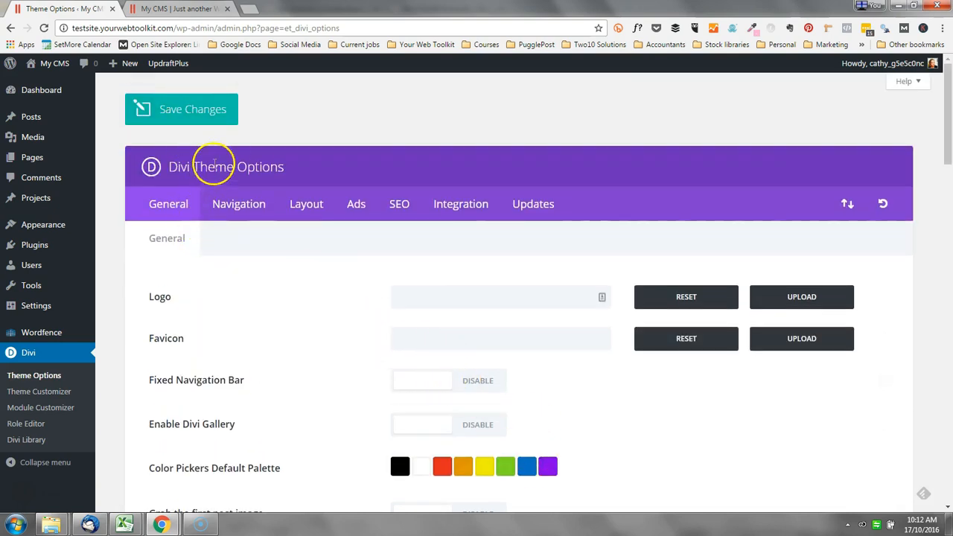
click(201, 115)
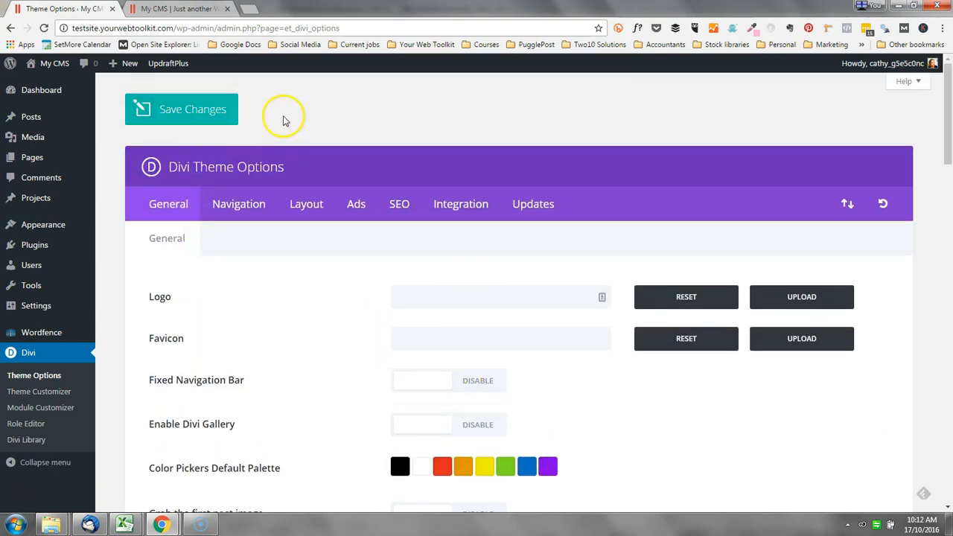
- Reload the live site and examine how the header behaves when the page is moved up and down
click(171, 9)
click(43, 27)
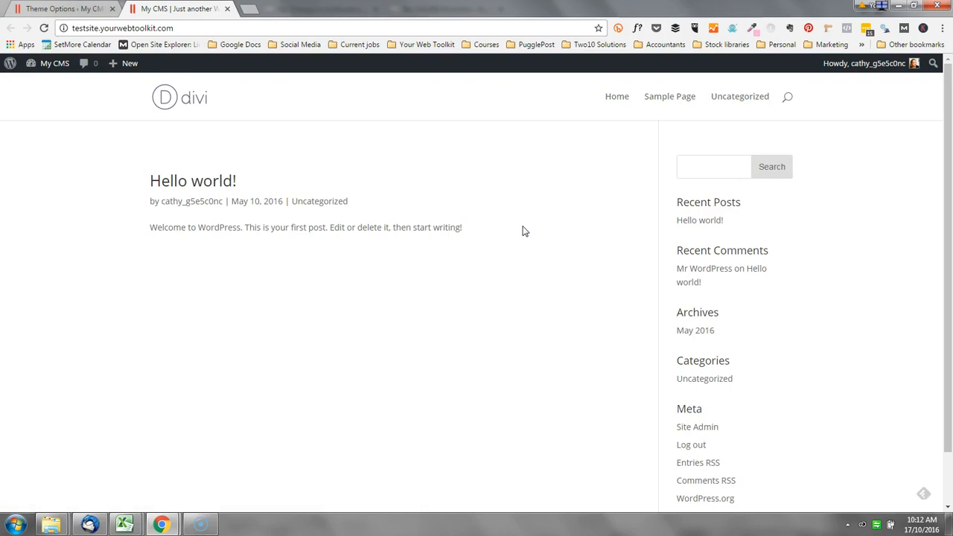
scroll(523, 231, down, 2)
scroll(523, 231, up, 2)
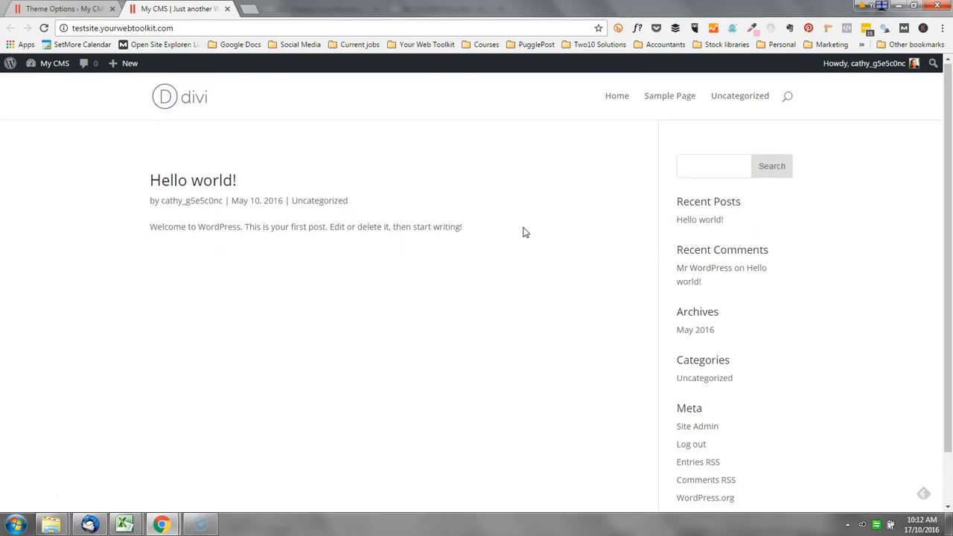
scroll(615, 179, down, 1)
scroll(615, 190, up, 1)
scroll(615, 195, down, 1)
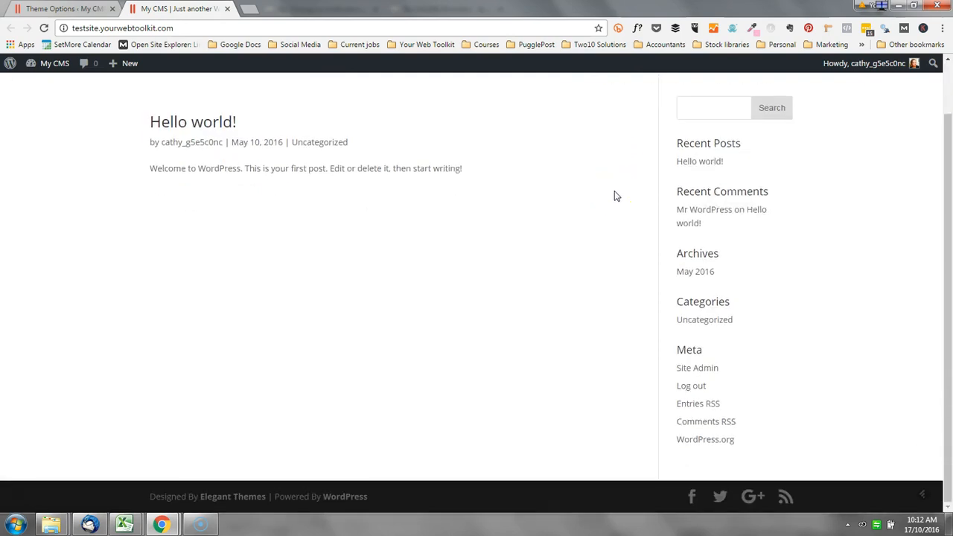
scroll(615, 196, up, 1)
- Enable the Fixed Navigation Bar again in the Divi general options and save the changes
click(77, 9)
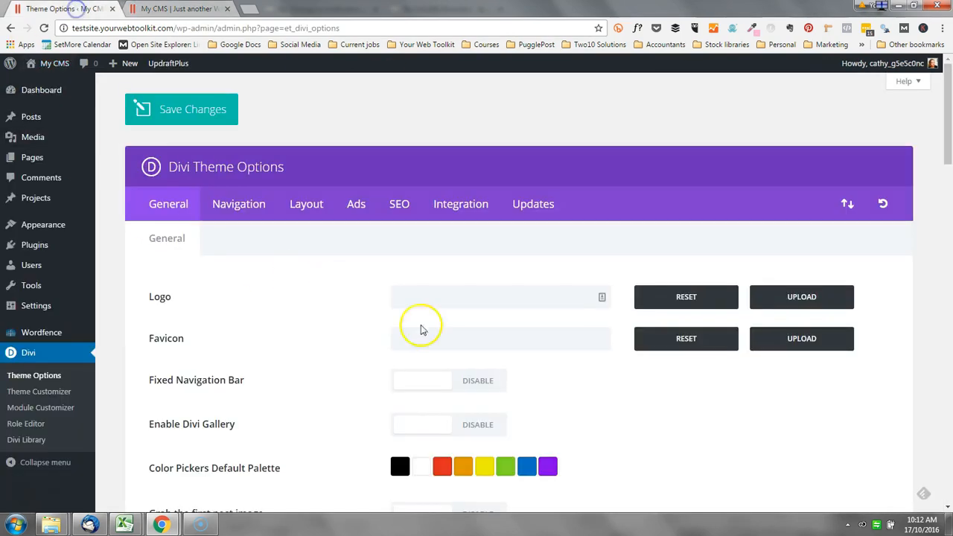
click(433, 379)
click(210, 113)
- Open the red swatch of the Color Pickers Default Palette and examine its hex code field
scroll(452, 243, down, 2)
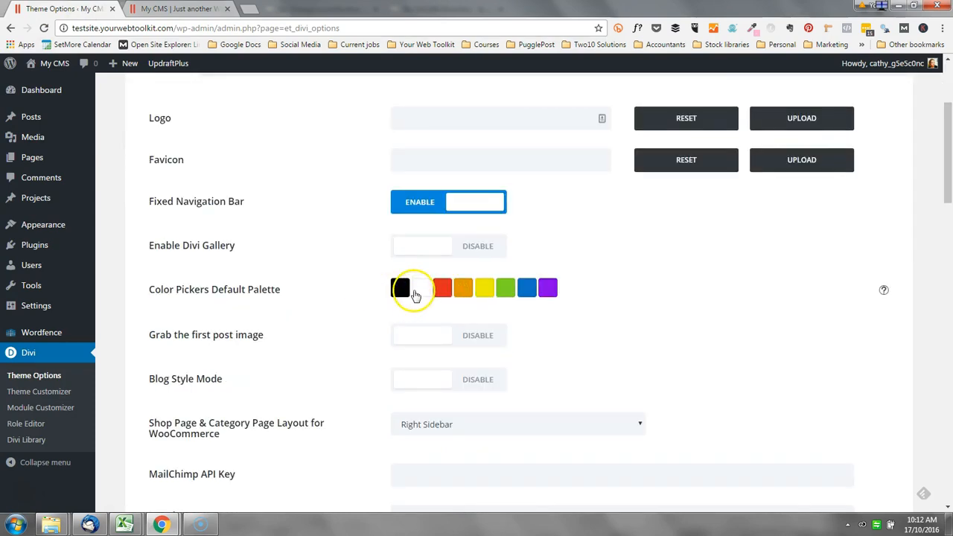
click(443, 289)
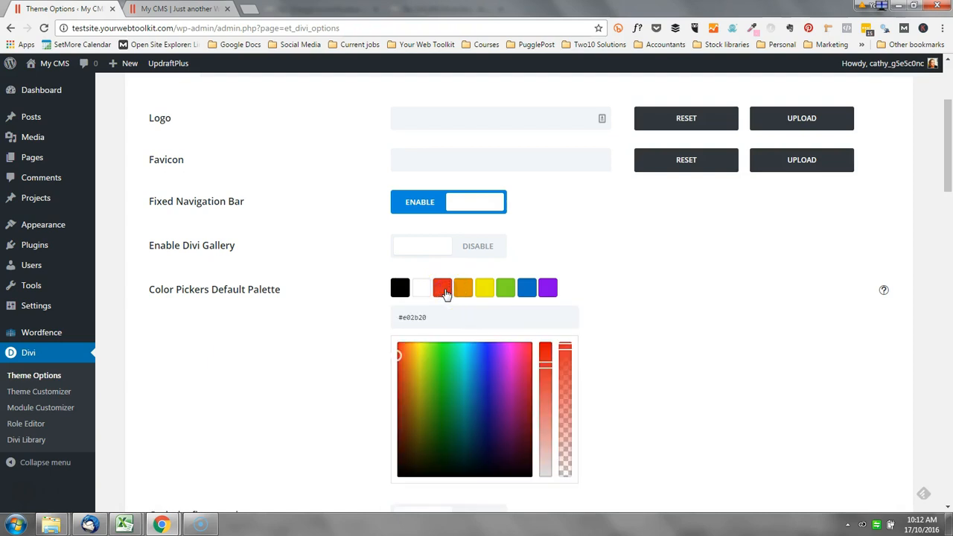
scroll(564, 298, down, 2)
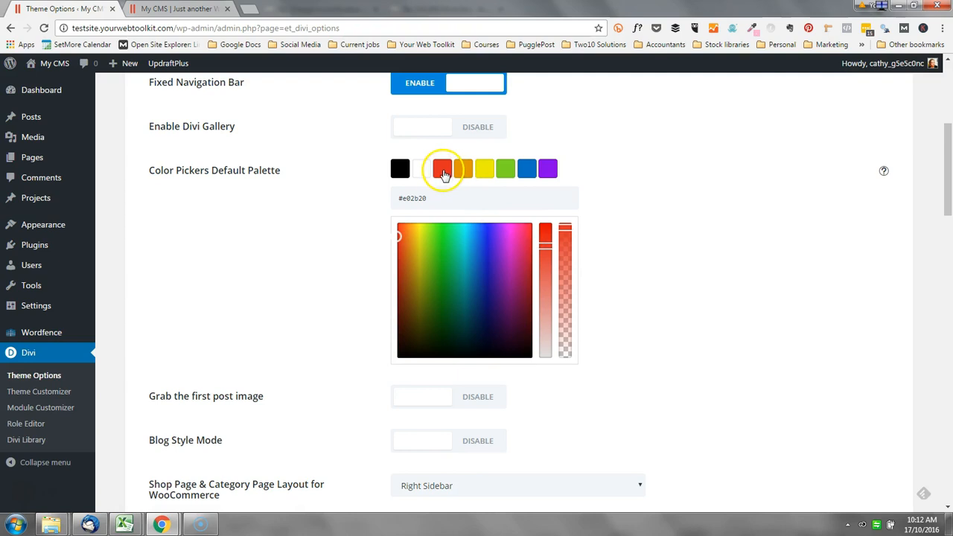
drag(431, 198, 401, 201)
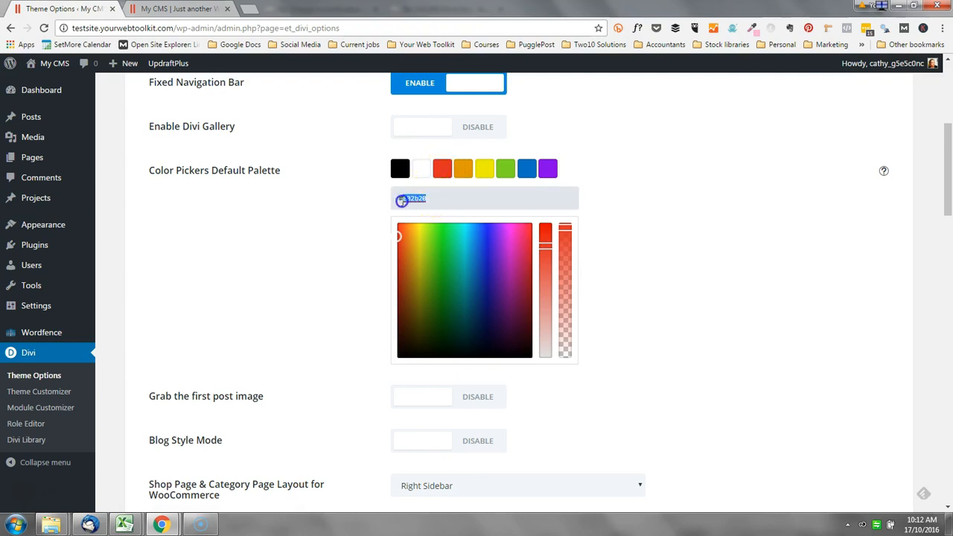
click(434, 199)
click(650, 231)
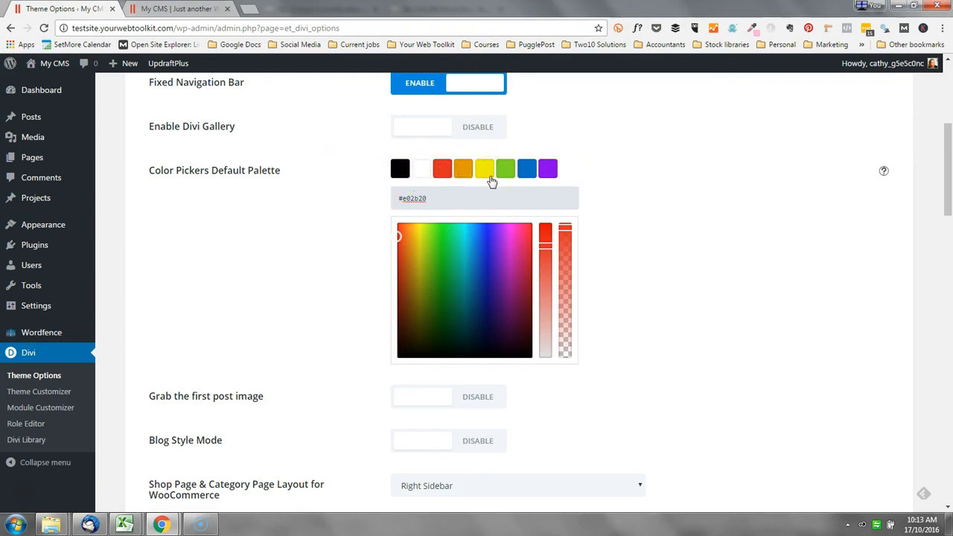
- Review the remaining general options, including Aweber Authorization, list regeneration and the social icon settings
scroll(721, 237, down, 1)
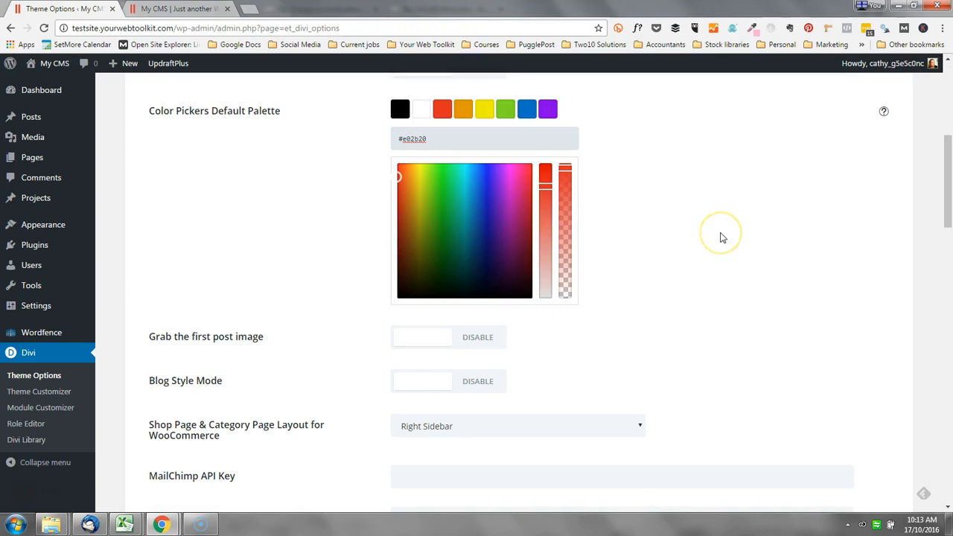
scroll(721, 237, down, 1)
scroll(721, 236, down, 5)
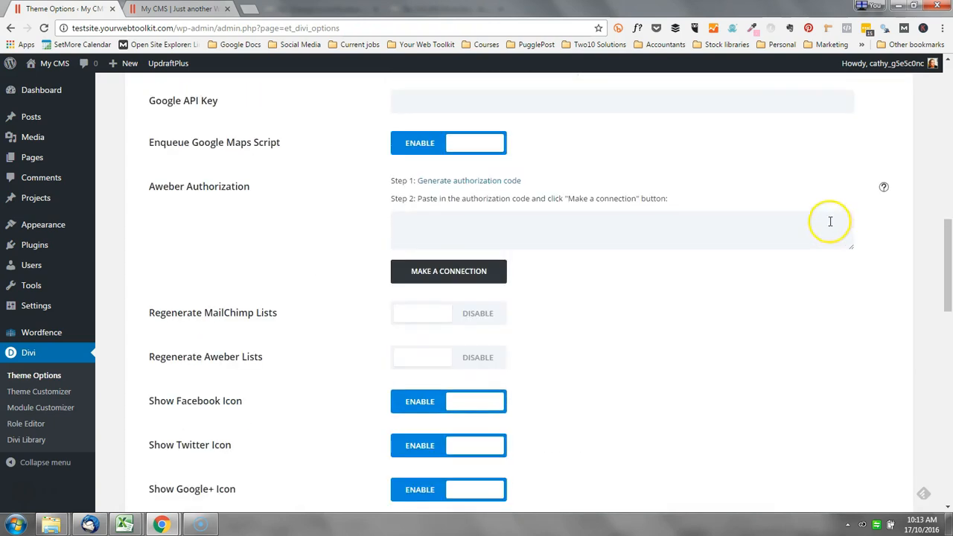
drag(150, 186, 248, 194)
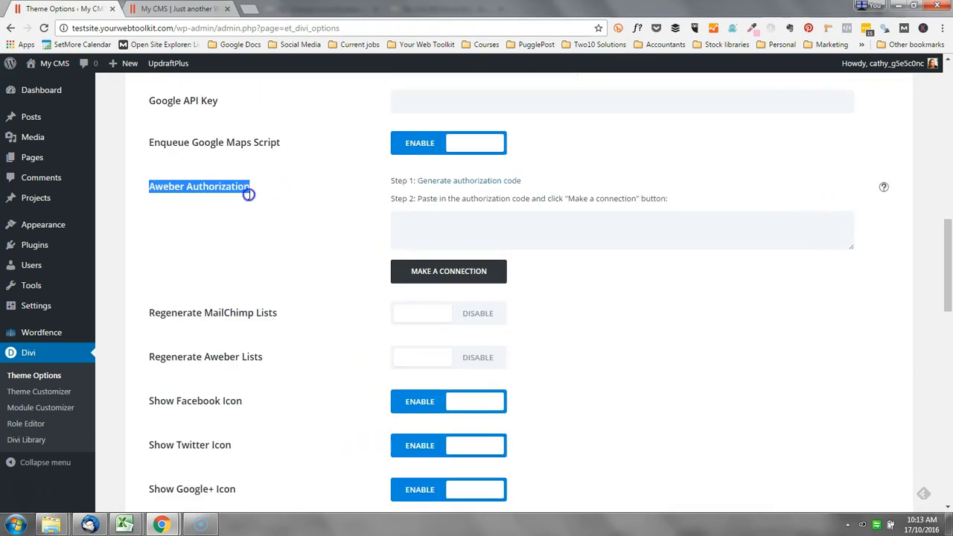
click(499, 227)
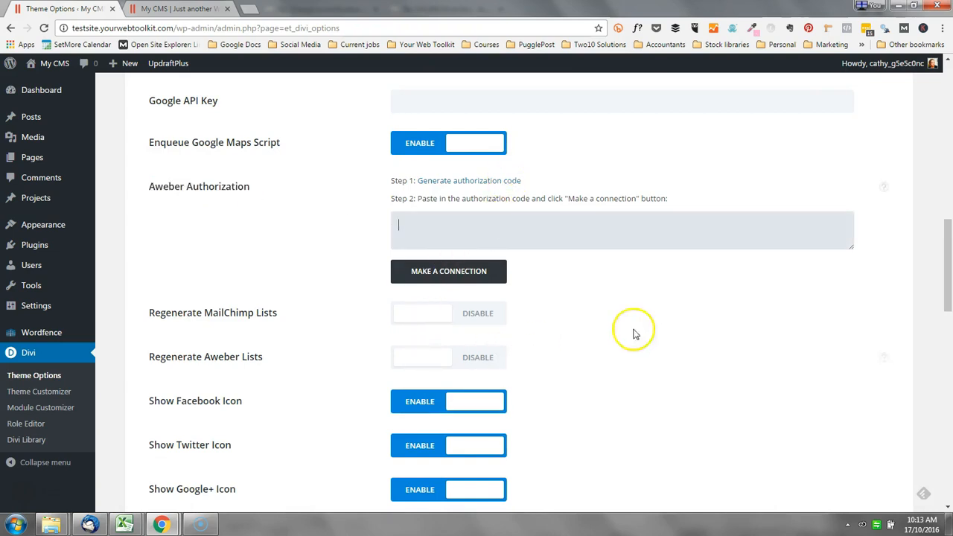
scroll(417, 193, down, 2)
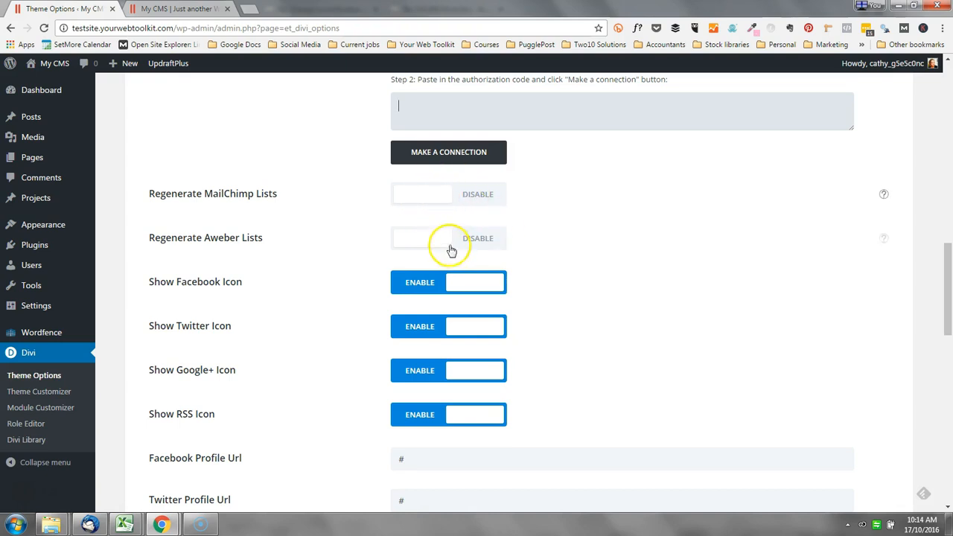
scroll(651, 234, down, 1)
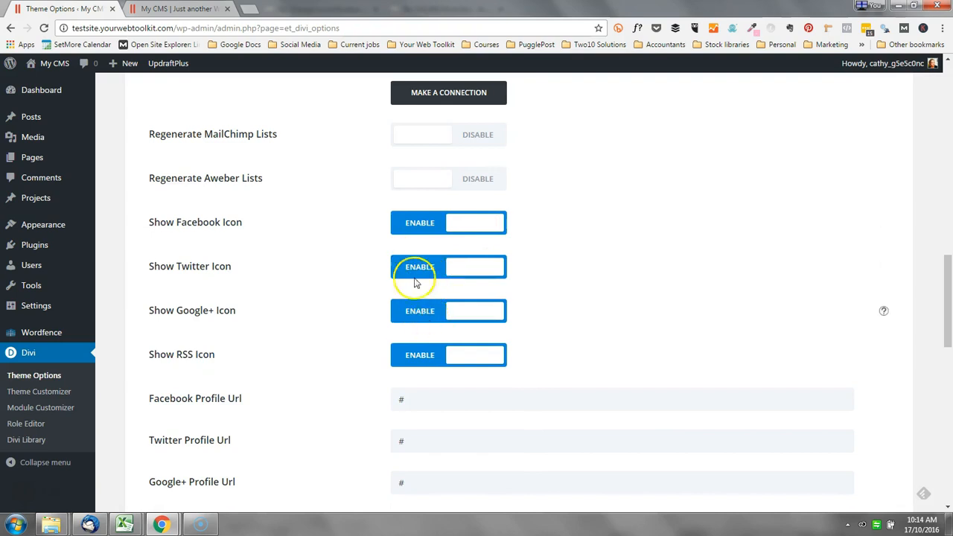
- Check the social icons in the live site's footer and return to the Divi theme options
click(190, 9)
scroll(819, 231, down, 1)
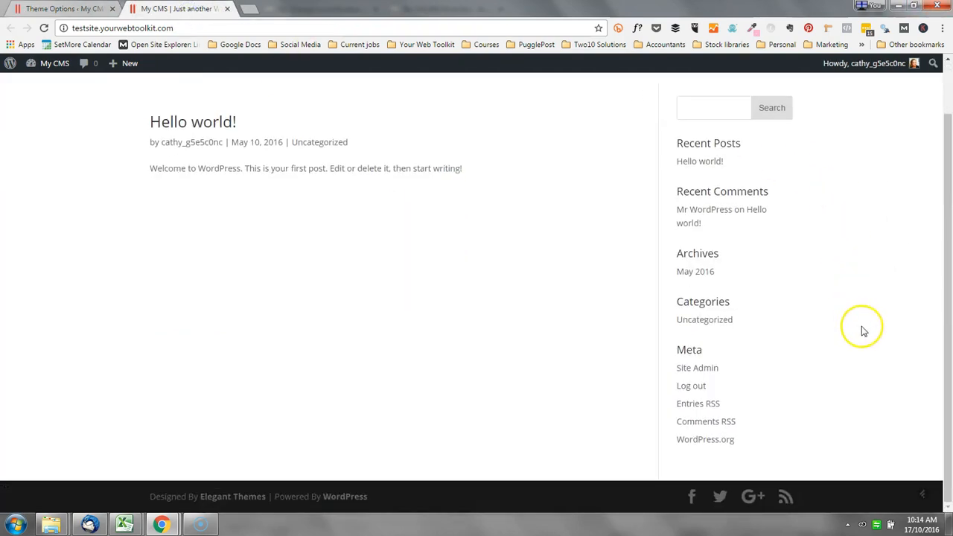
click(94, 9)
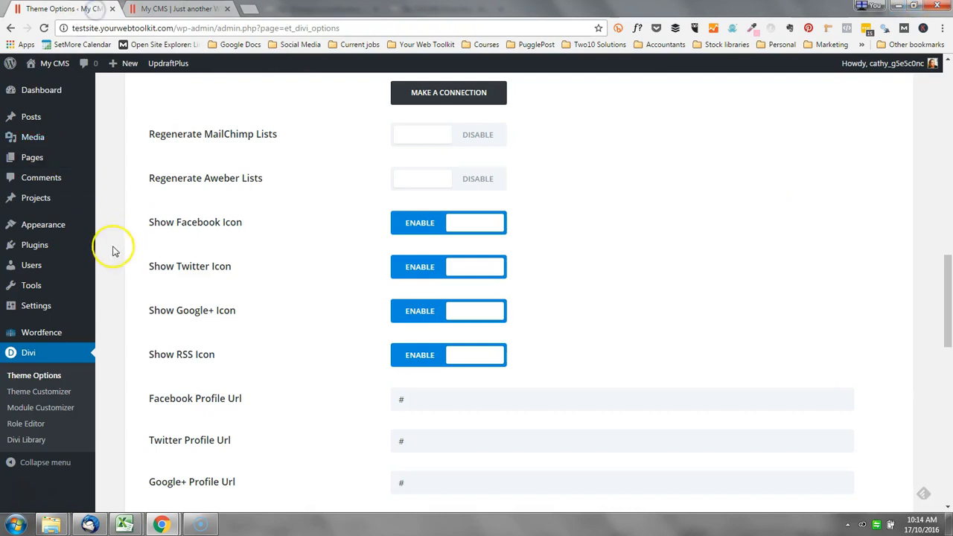
- Disable Show RSS Icon in the Divi general options and save the changes
click(477, 360)
scroll(163, 245, up, 6)
scroll(176, 231, up, 8)
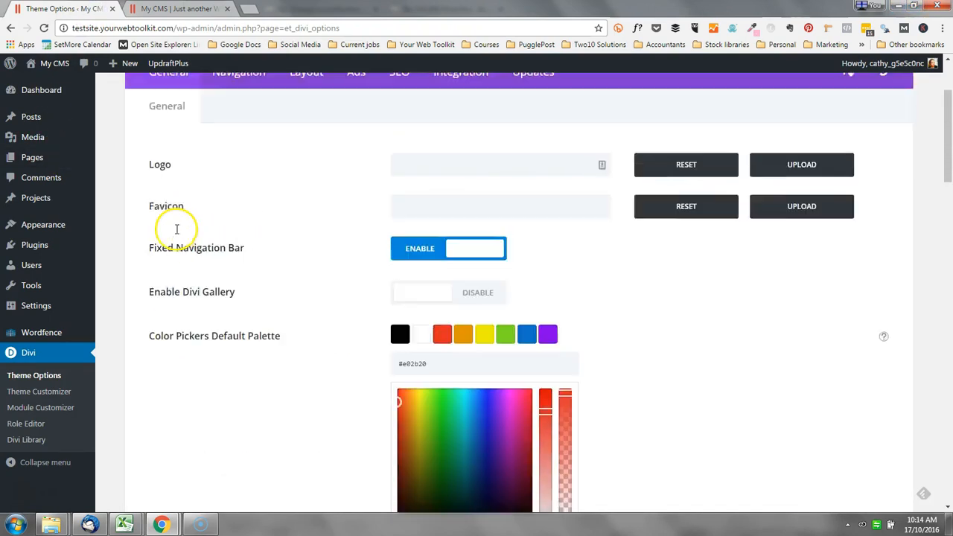
click(168, 105)
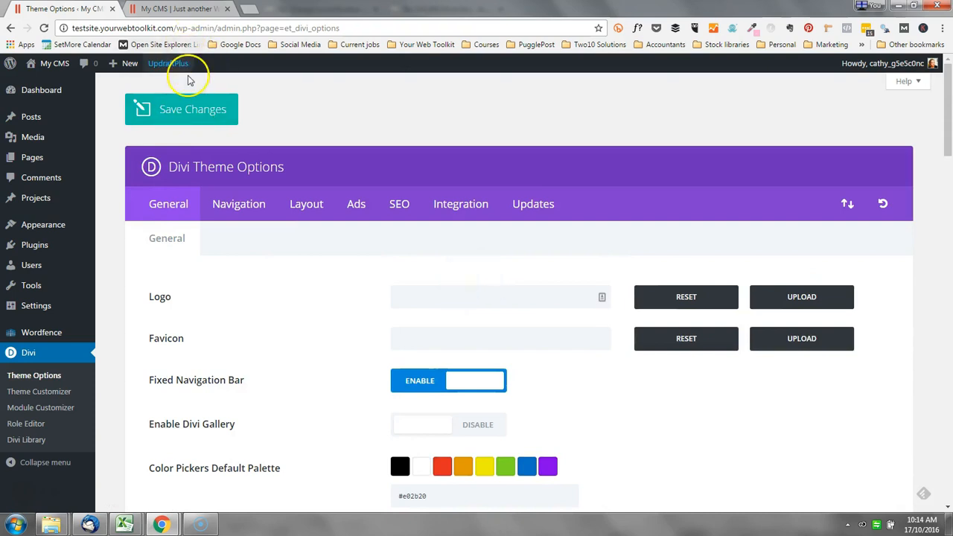
- Reload the live site and check which social icons its footer shows
click(192, 9)
key(F5)
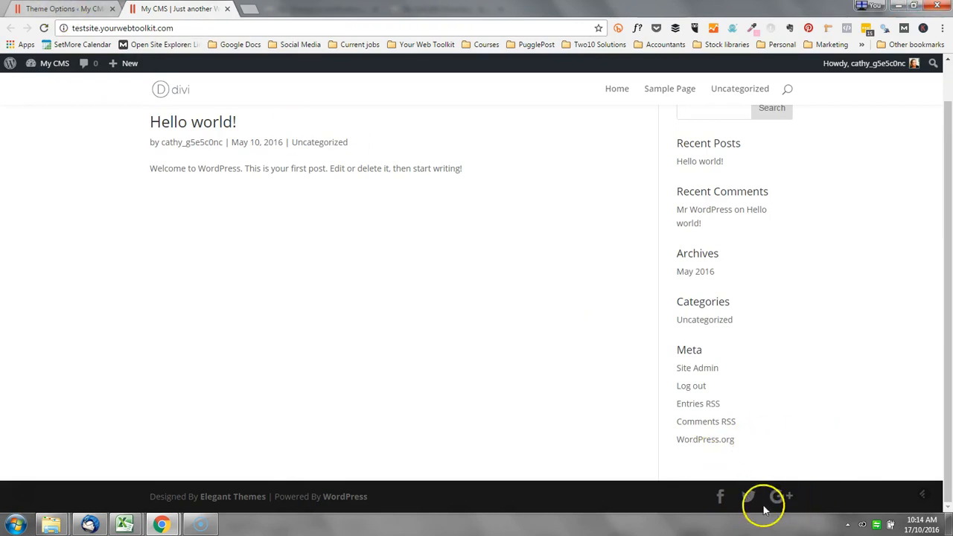
scroll(775, 498, up, 1)
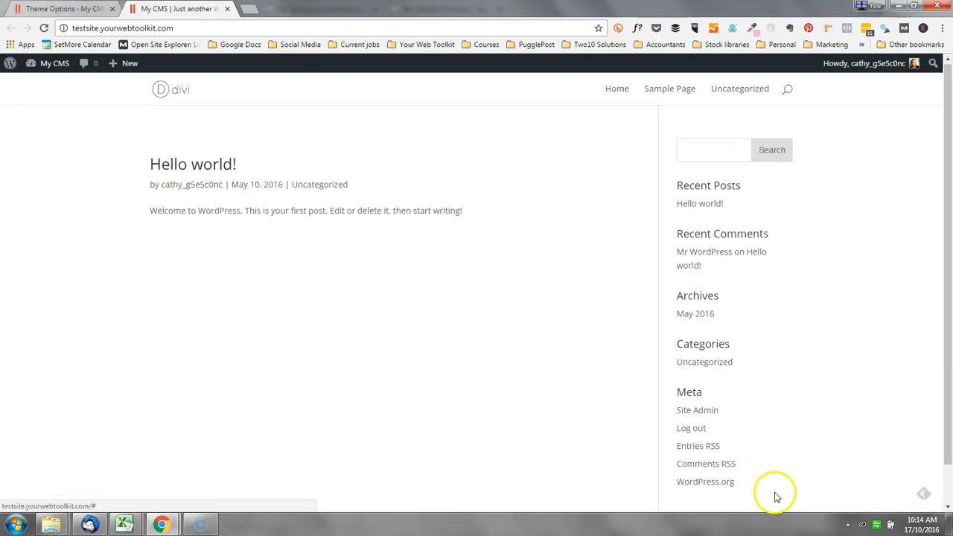
- Examine the Facebook, Twitter and Google+ Profile Url fields in the Divi general options
click(78, 9)
drag(408, 283, 397, 281)
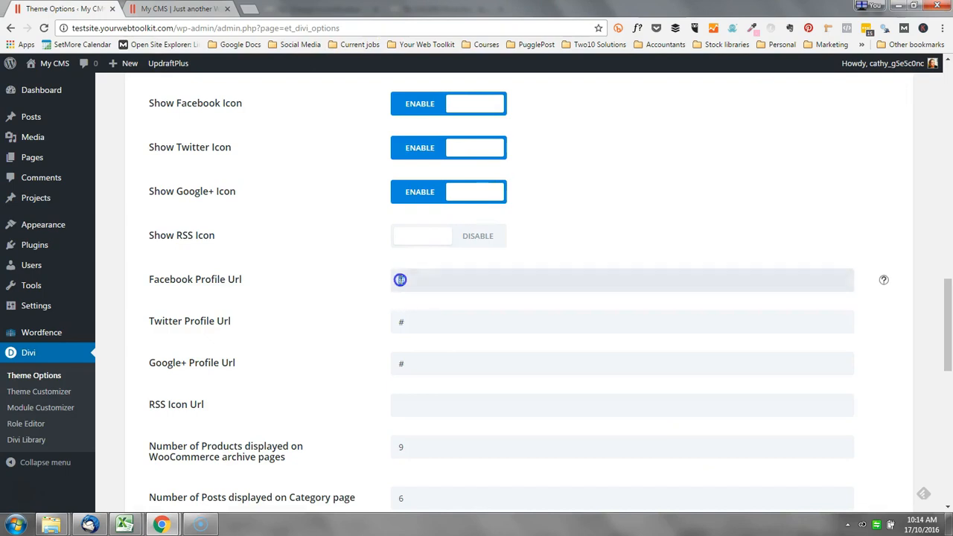
drag(404, 322, 396, 321)
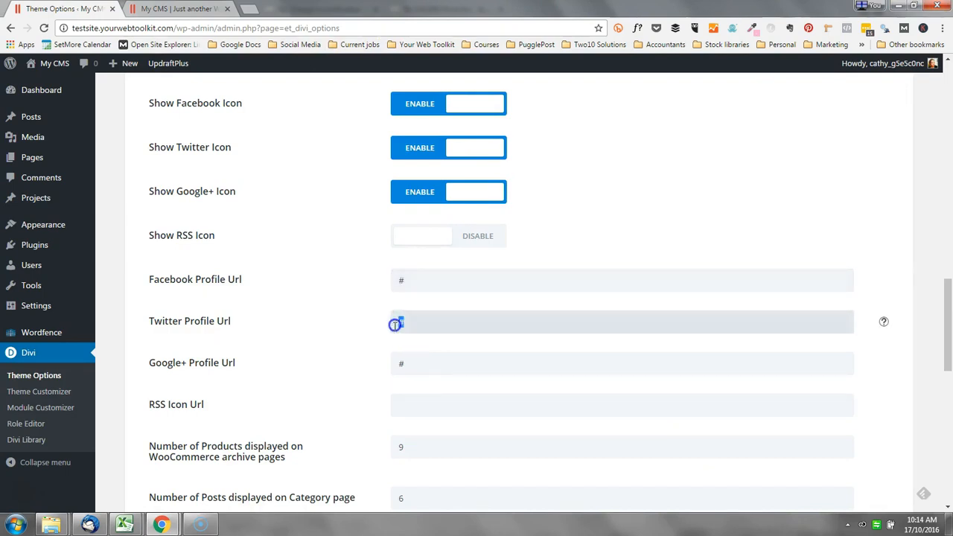
drag(408, 363, 389, 363)
click(404, 364)
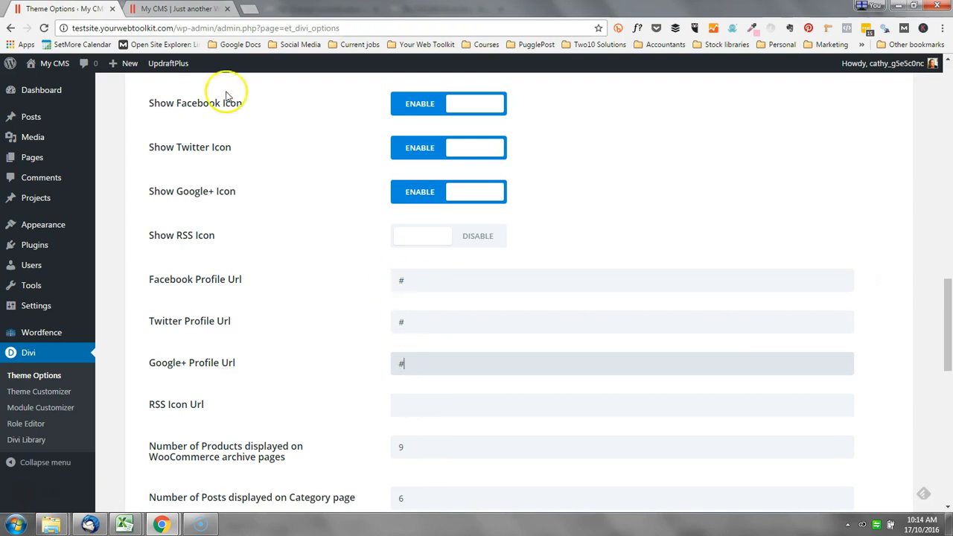
- Test the link of the Google+ icon in the live site's footer
click(181, 8)
scroll(754, 382, down, 2)
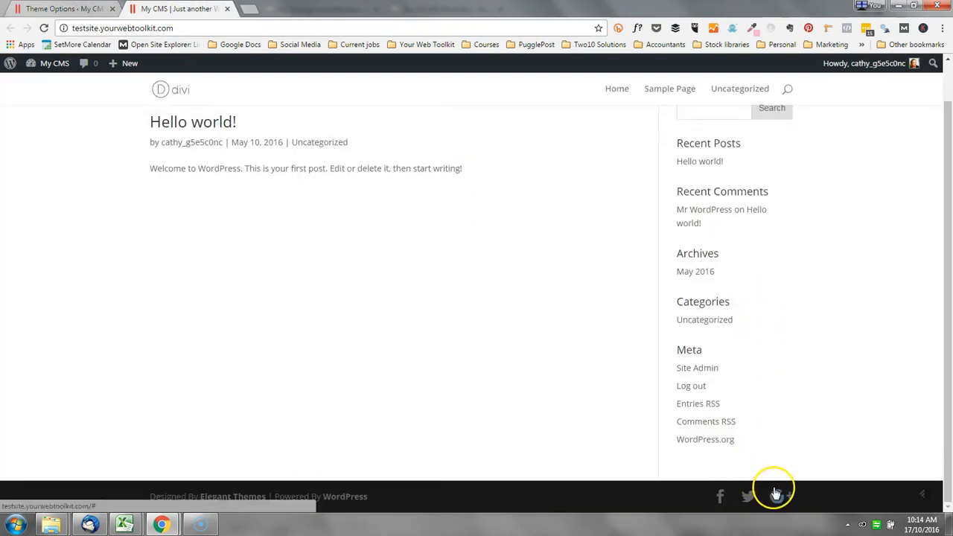
click(777, 494)
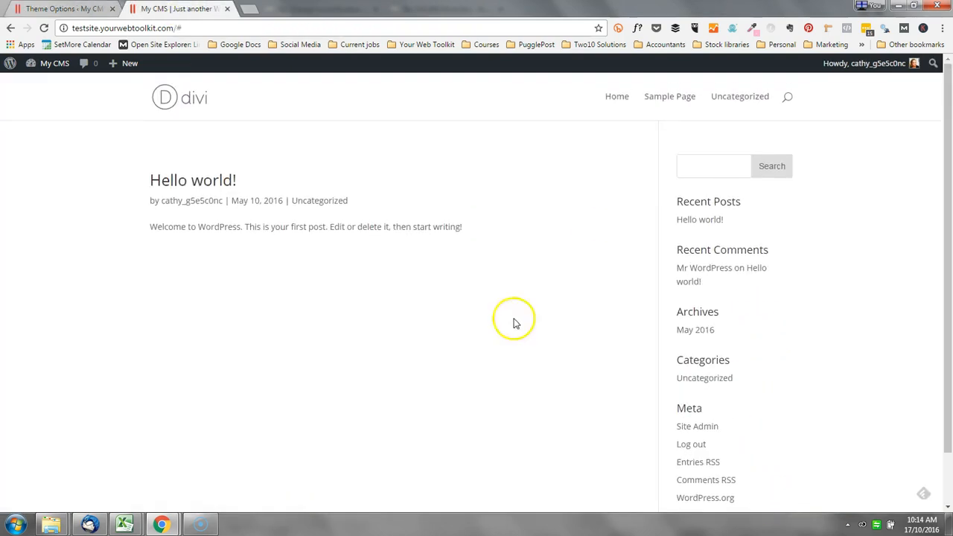
- Review the Facebook Profile Url field and the product count, post count and date format options below it
click(63, 8)
double_click(431, 285)
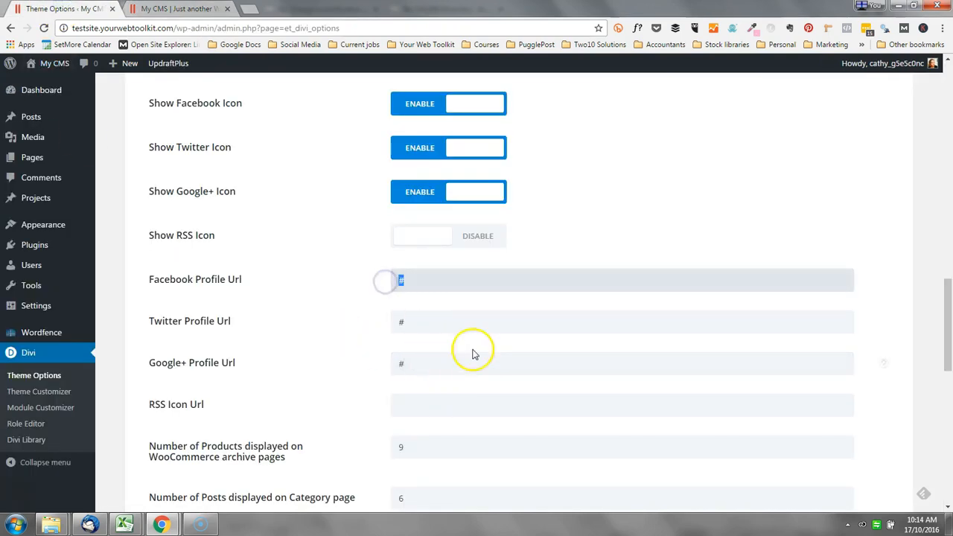
scroll(156, 200, down, 3)
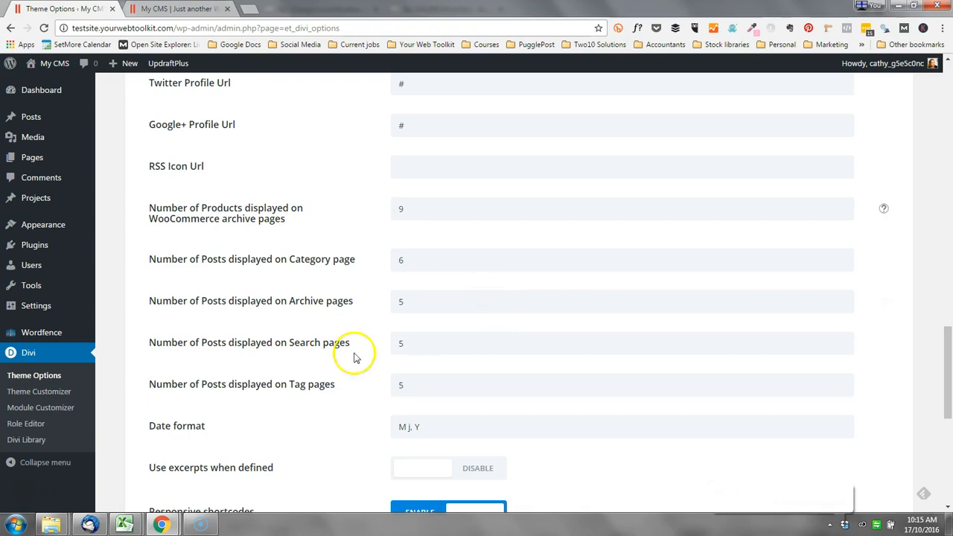
click(844, 493)
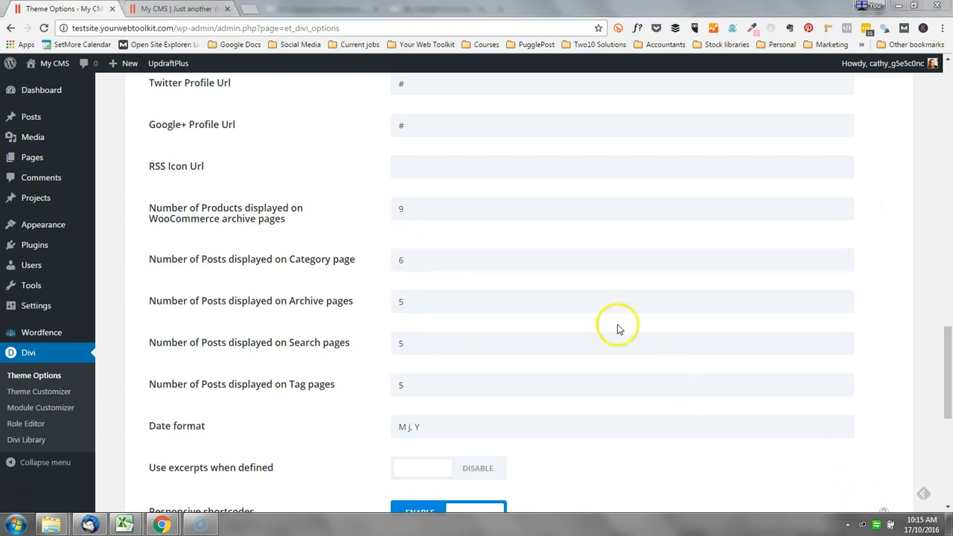
scroll(653, 376, down, 5)
scroll(653, 379, up, 2)
scroll(652, 379, up, 15)
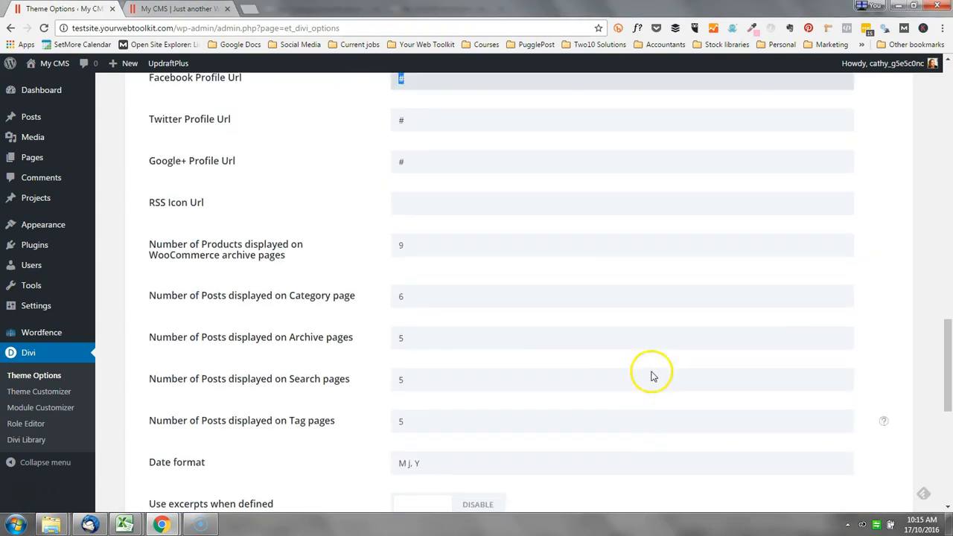
scroll(651, 366, up, 6)
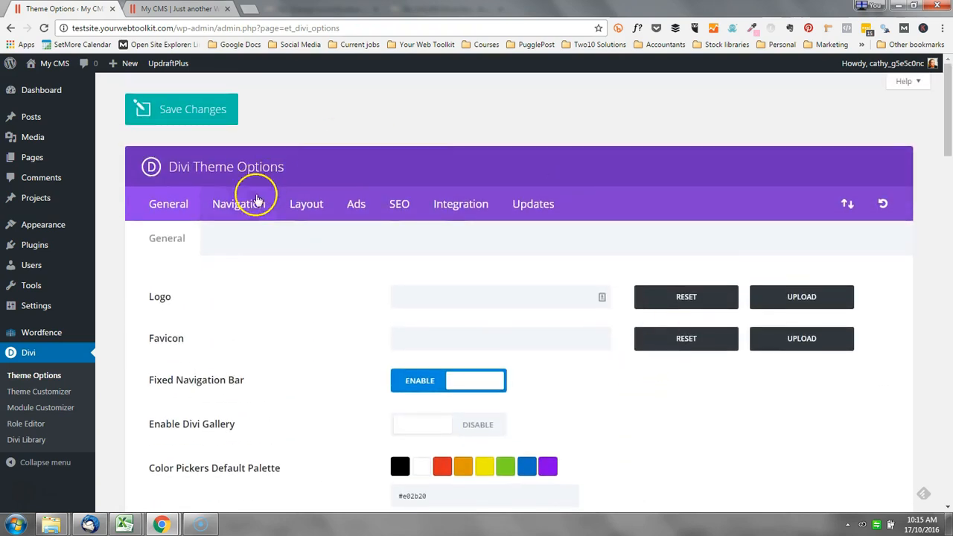
- Review the Pages options under Navigation and the Single Post Layout options under Layout
click(253, 202)
click(732, 356)
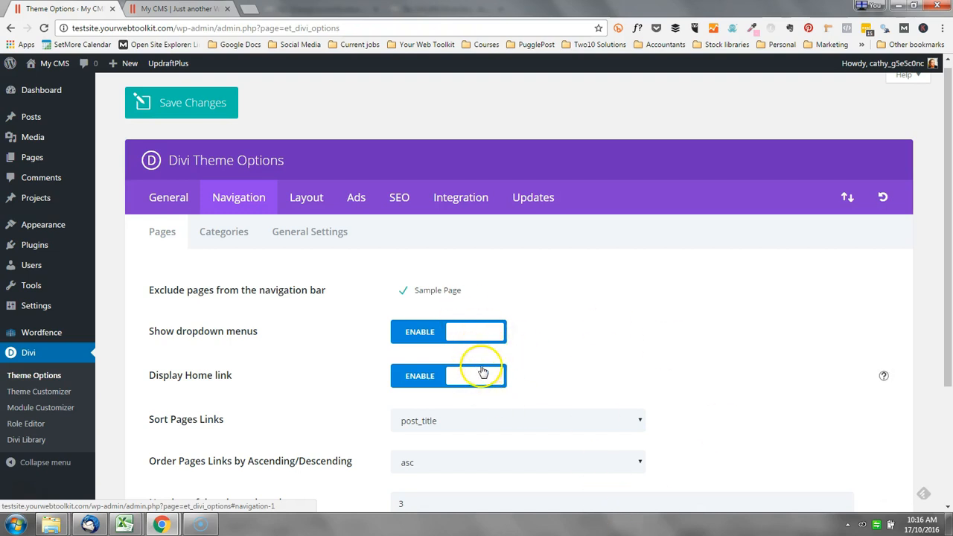
click(306, 198)
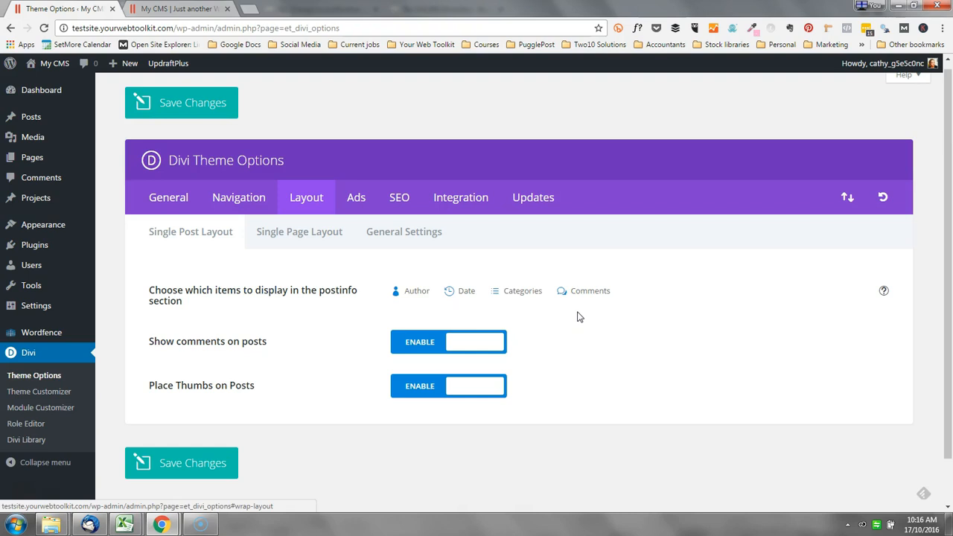
click(483, 350)
click(489, 402)
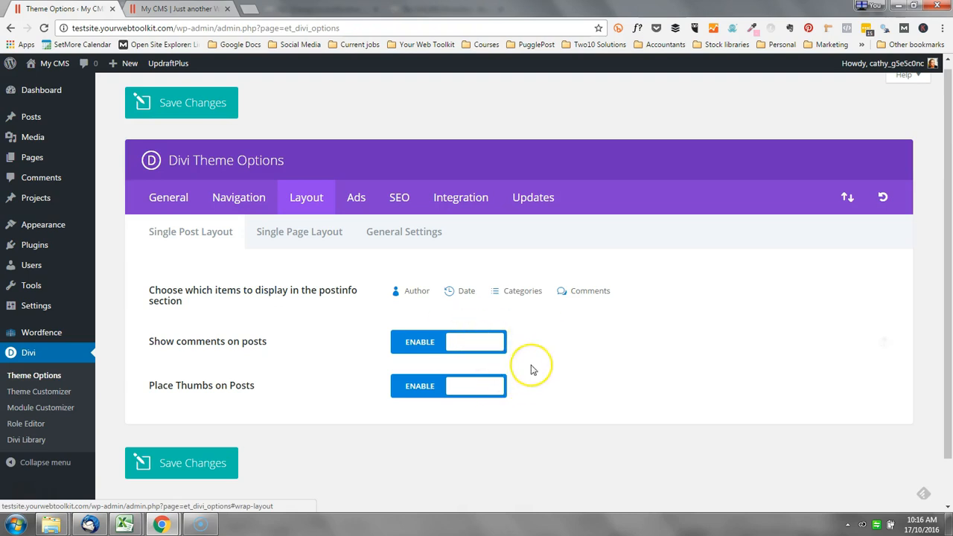
- Compare the Single Page Layout, Single Post Layout and General Settings sections of the Layout options
click(313, 236)
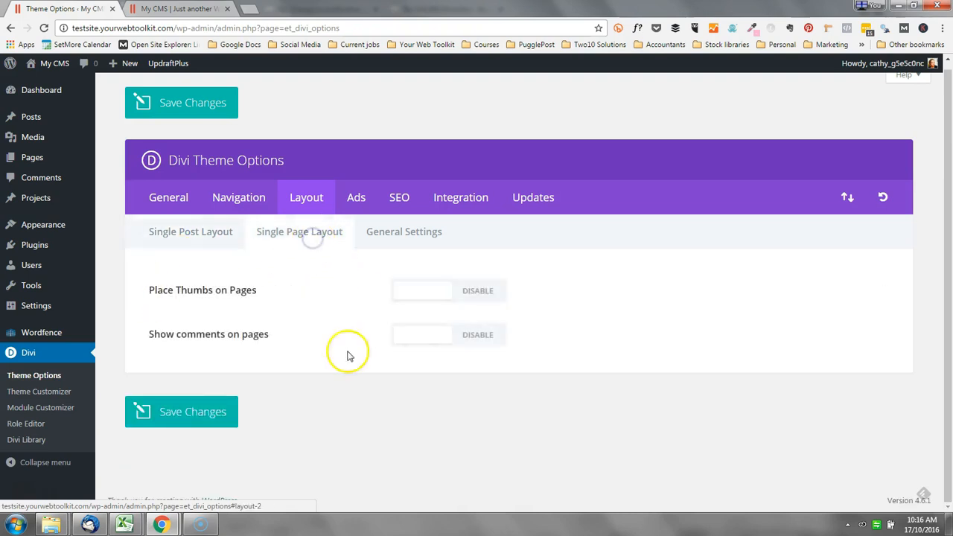
click(404, 233)
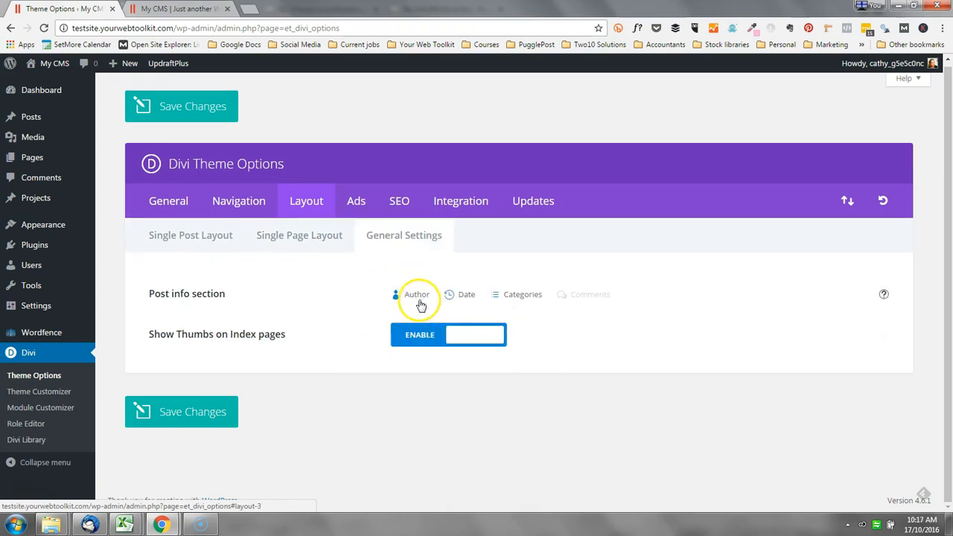
click(219, 237)
click(315, 237)
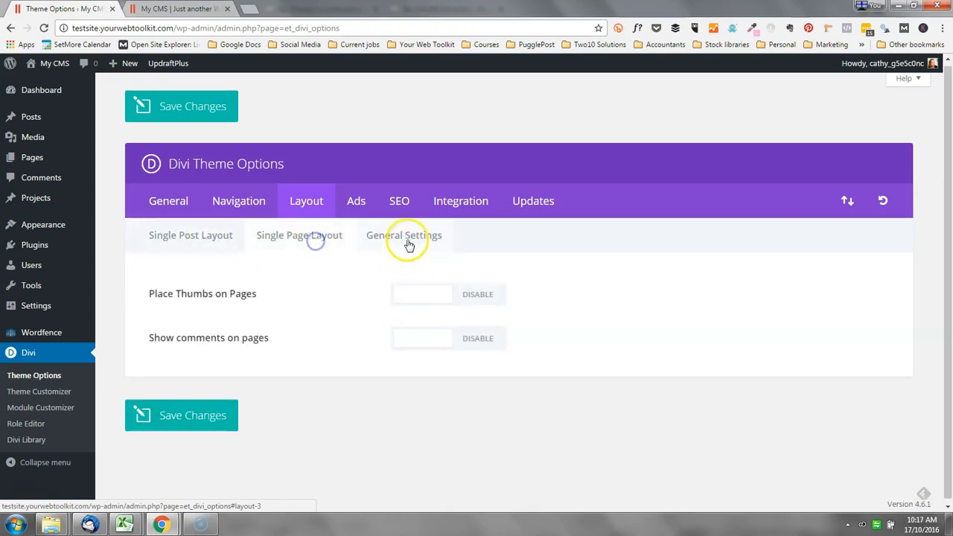
click(408, 237)
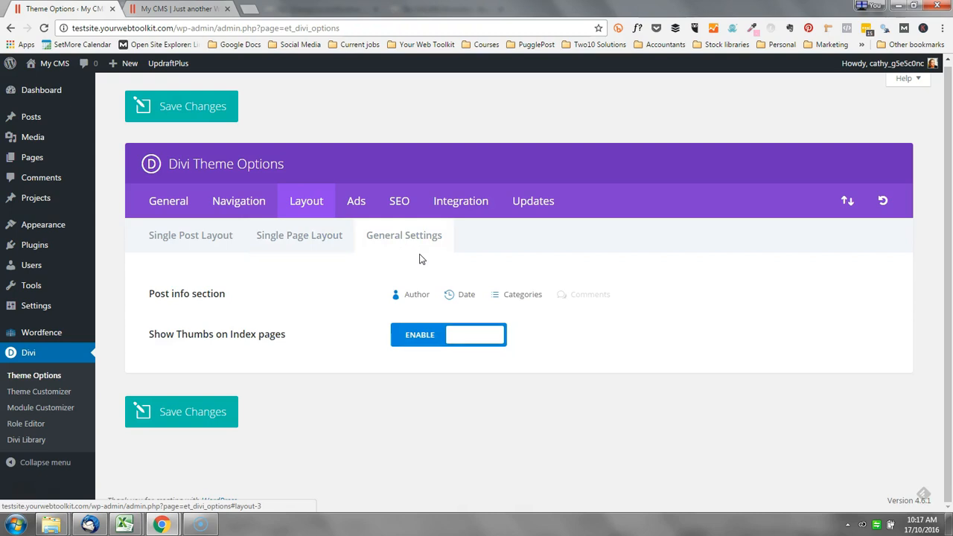
click(397, 252)
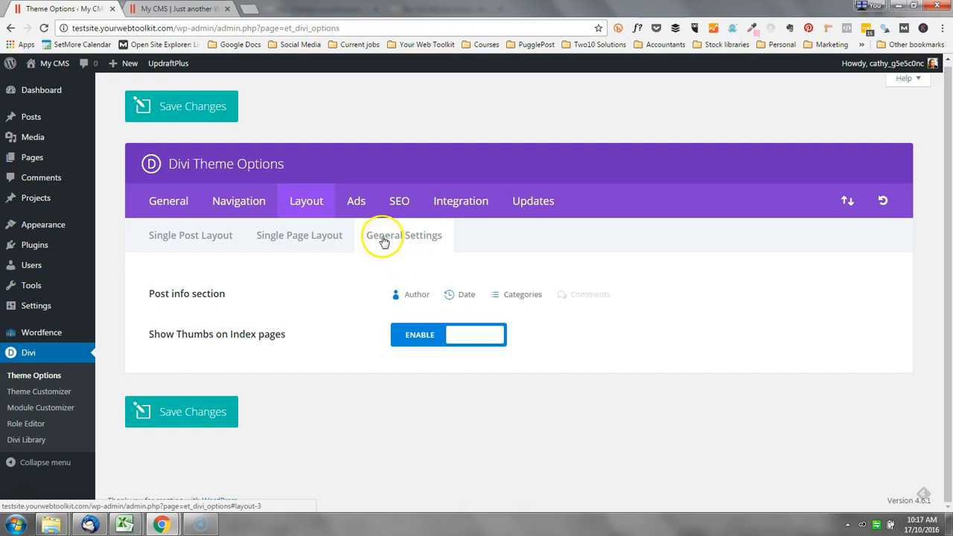
- Review the 468x60 banner options for Ads and the Homepage SEO options
click(358, 209)
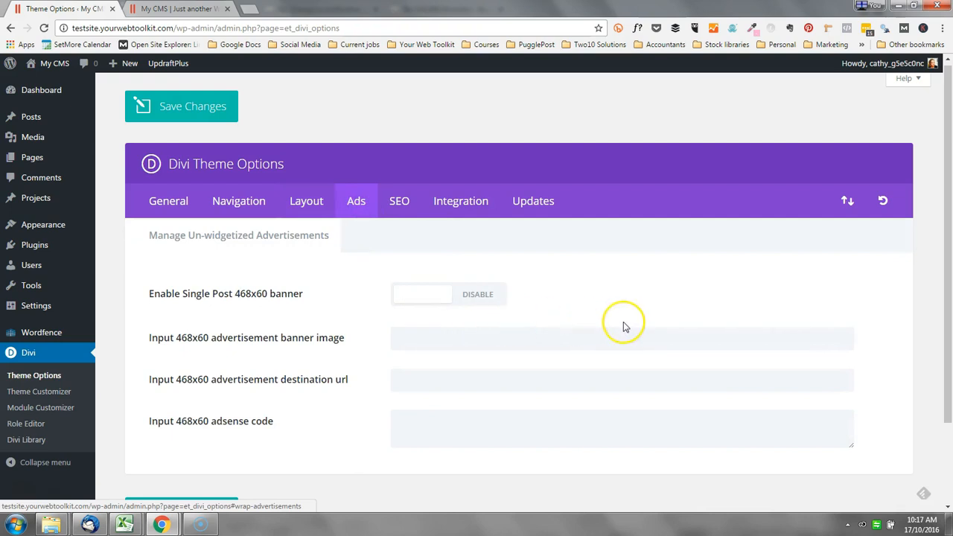
scroll(656, 336, down, 2)
scroll(656, 335, up, 2)
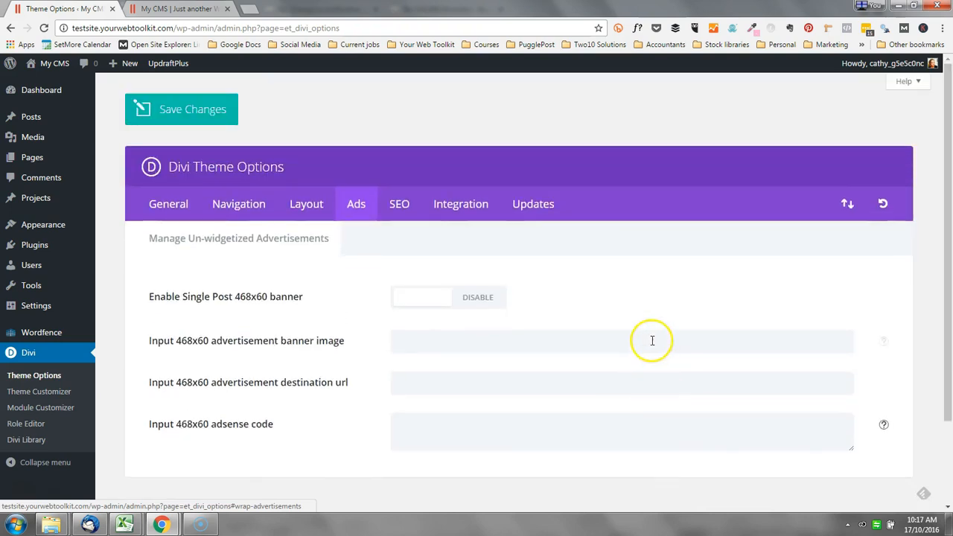
click(399, 210)
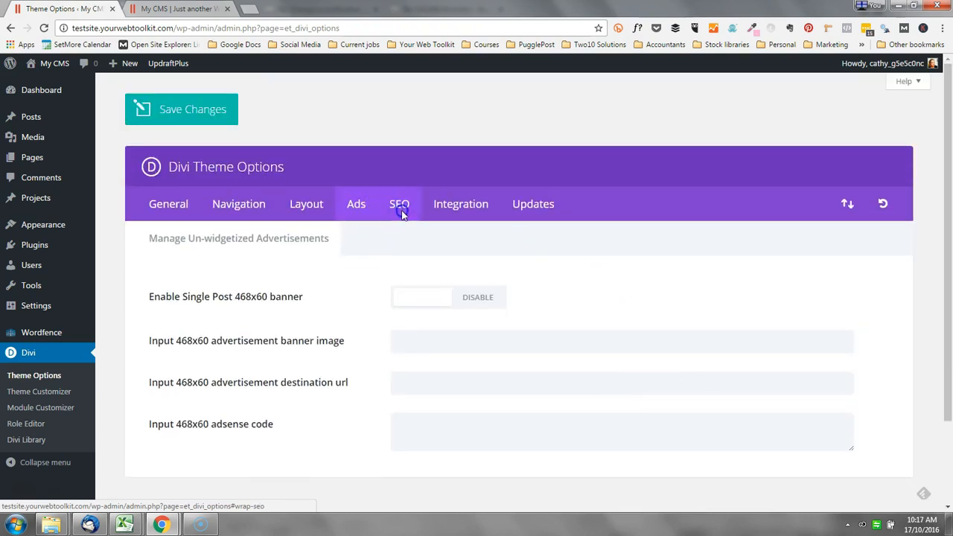
scroll(665, 327, down, 1)
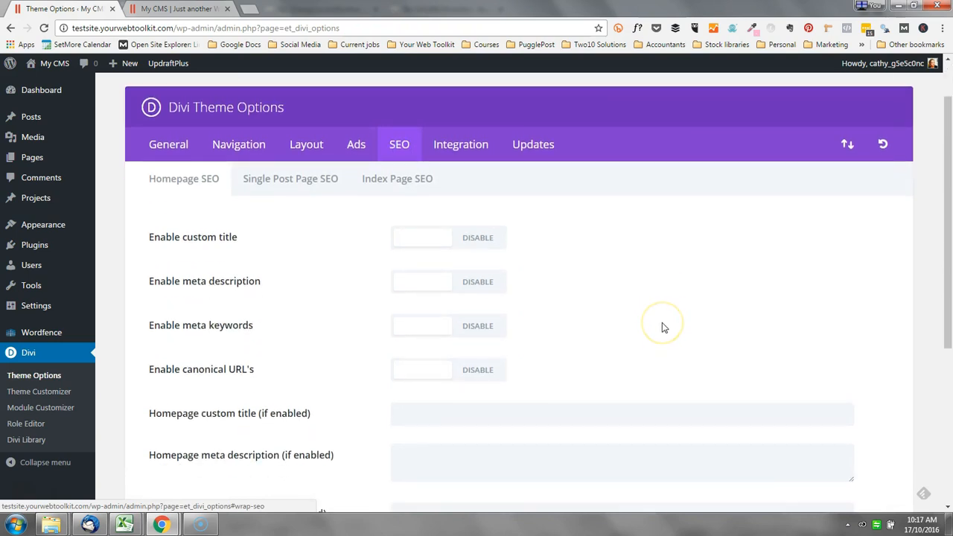
scroll(665, 327, up, 1)
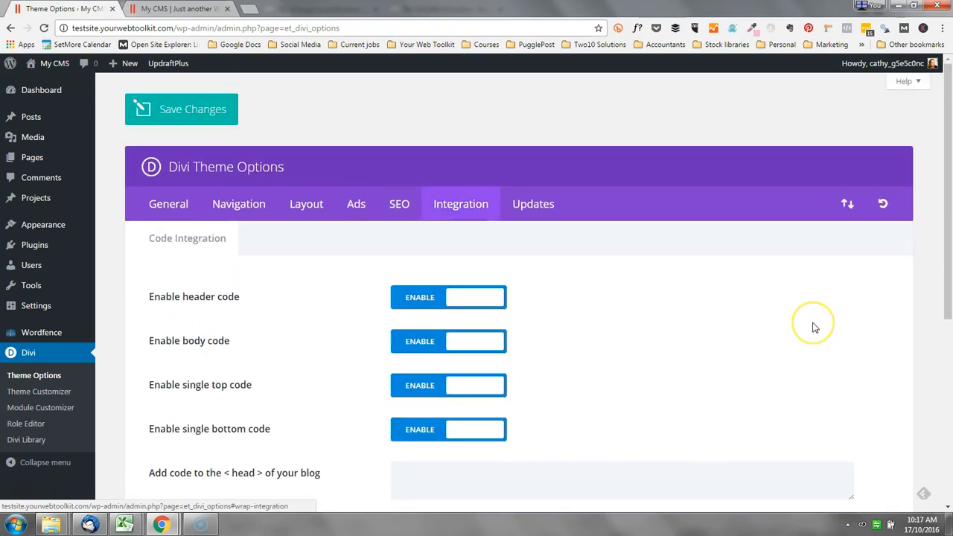
- Examine the Code Integration options, including the field for adding tracking code to the body
scroll(815, 328, down, 1)
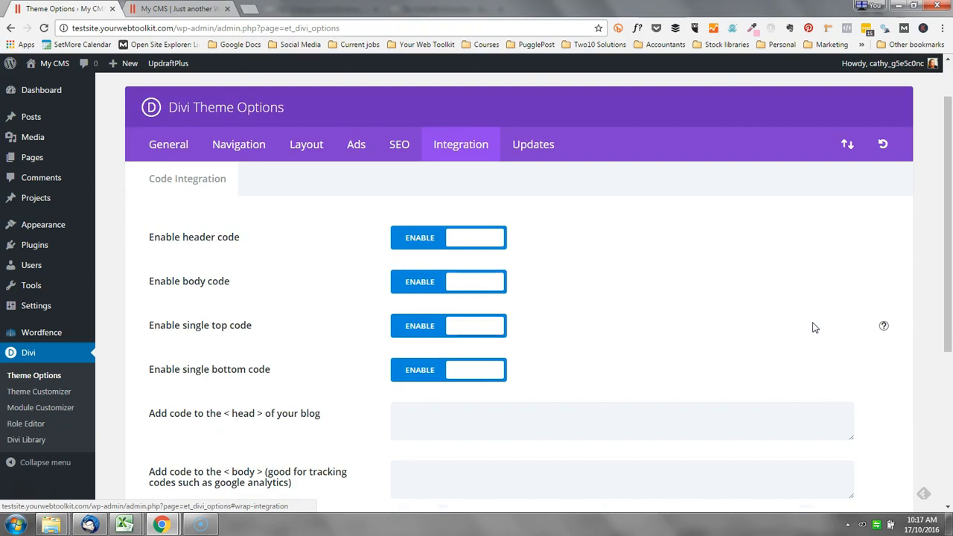
scroll(815, 327, down, 2)
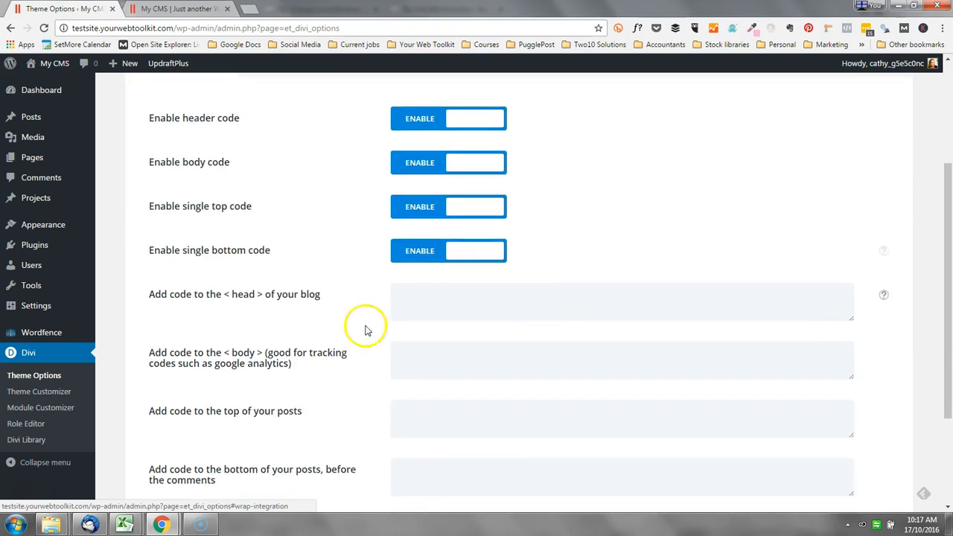
click(439, 356)
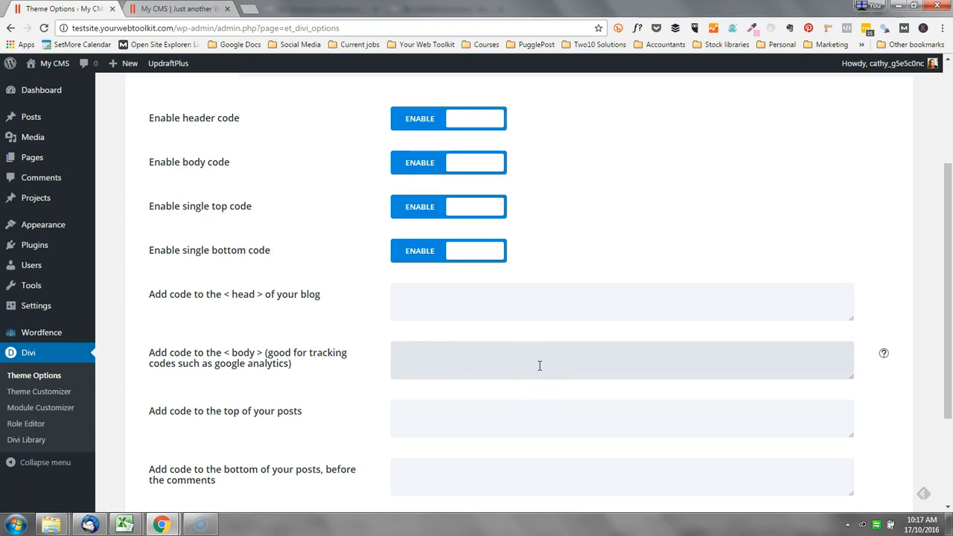
click(482, 359)
- Inspect the Username and API Key fields in the Updates options and revisit the General options
click(527, 204)
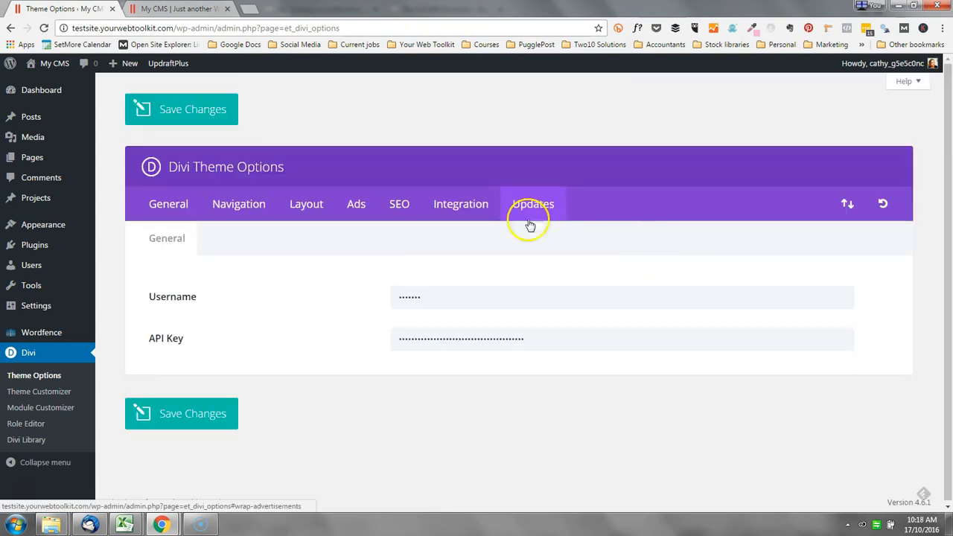
click(495, 290)
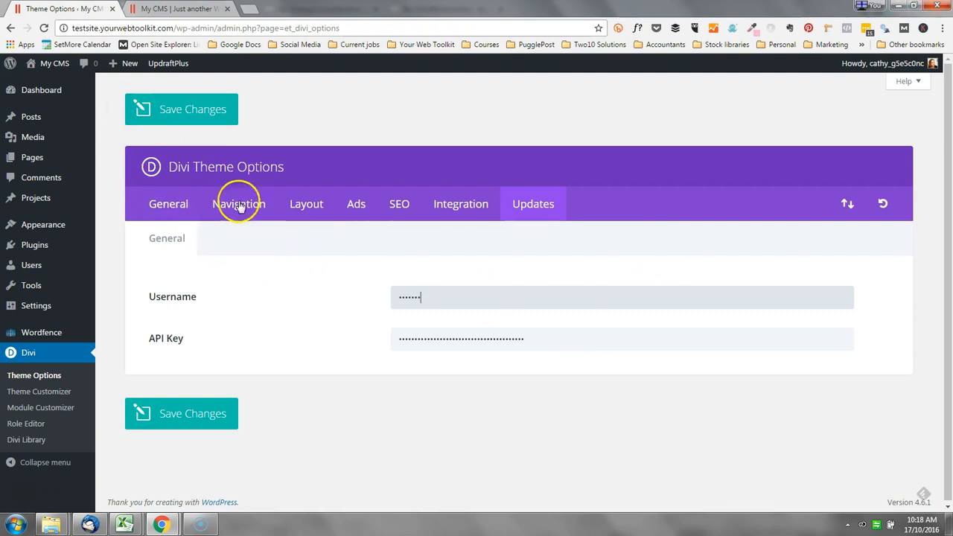
click(167, 204)
scroll(609, 299, down, 1)
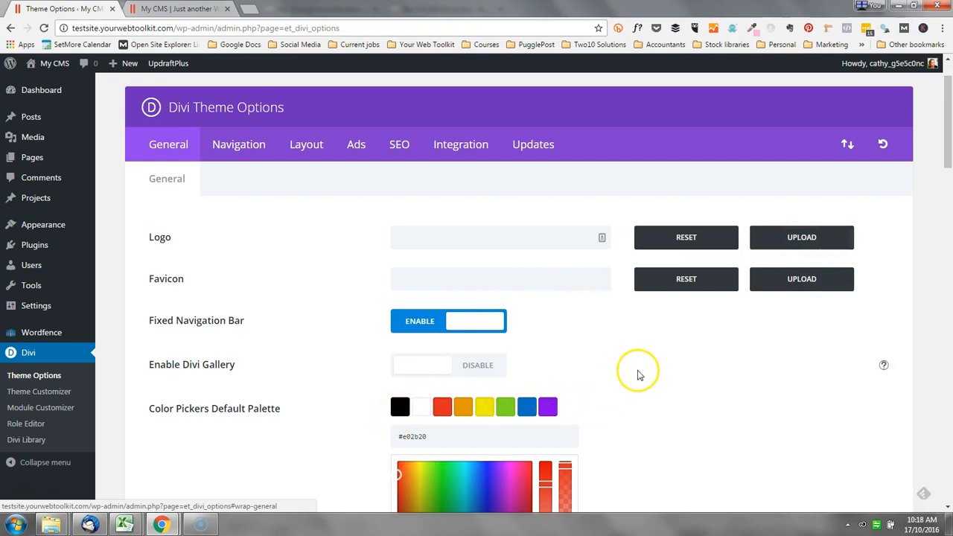
scroll(595, 298, up, 1)
- Reopen the Updates options and save the theme option changes
click(543, 216)
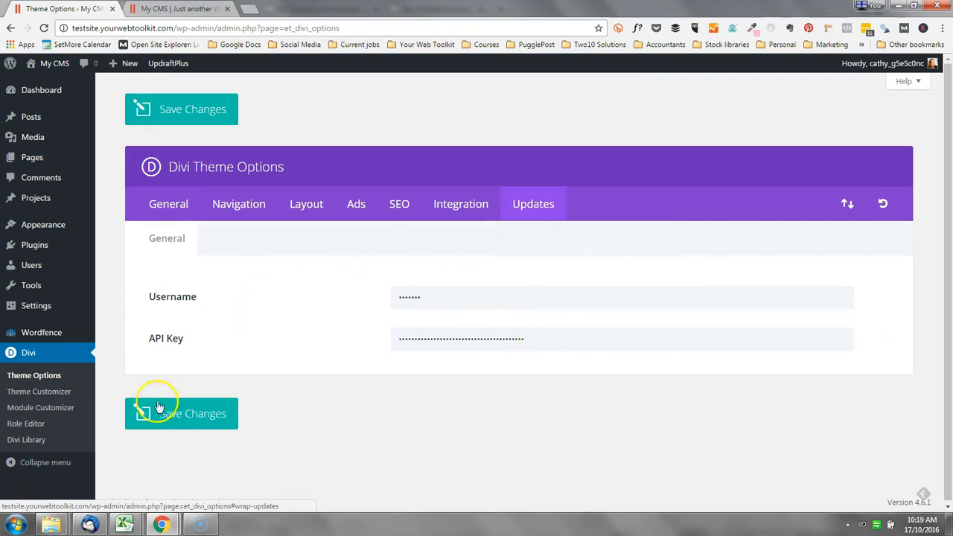
click(177, 417)
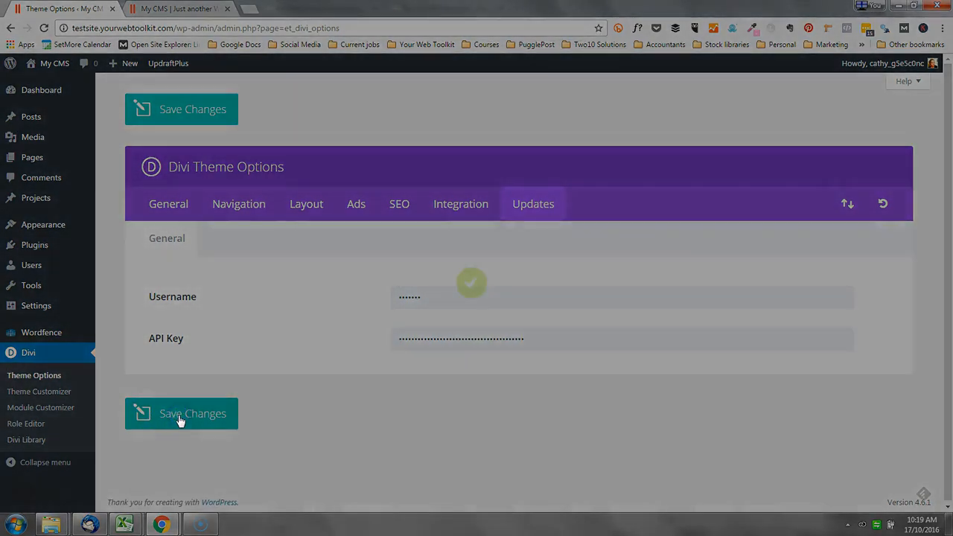